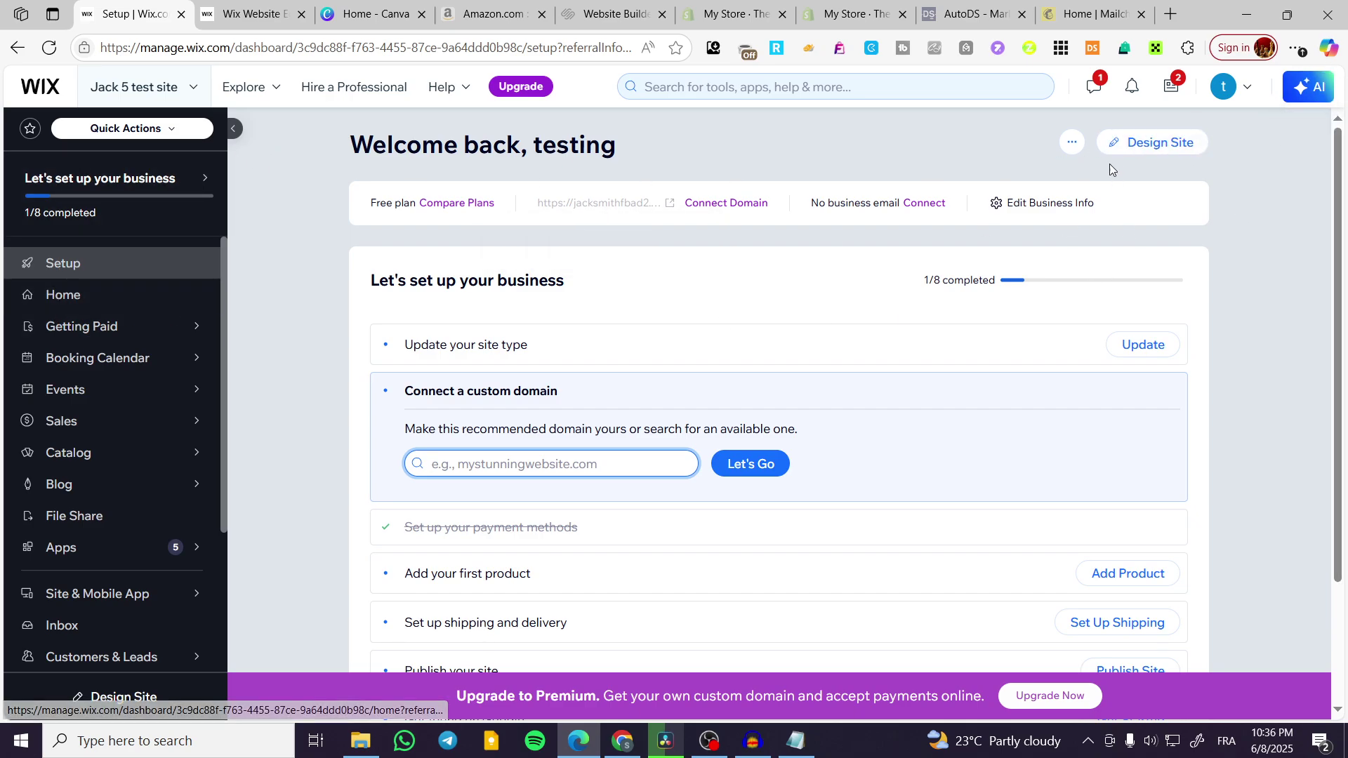
Open the Clovers site in the editor, add an empty section above the Benefits strip and select it
click(1185, 155)
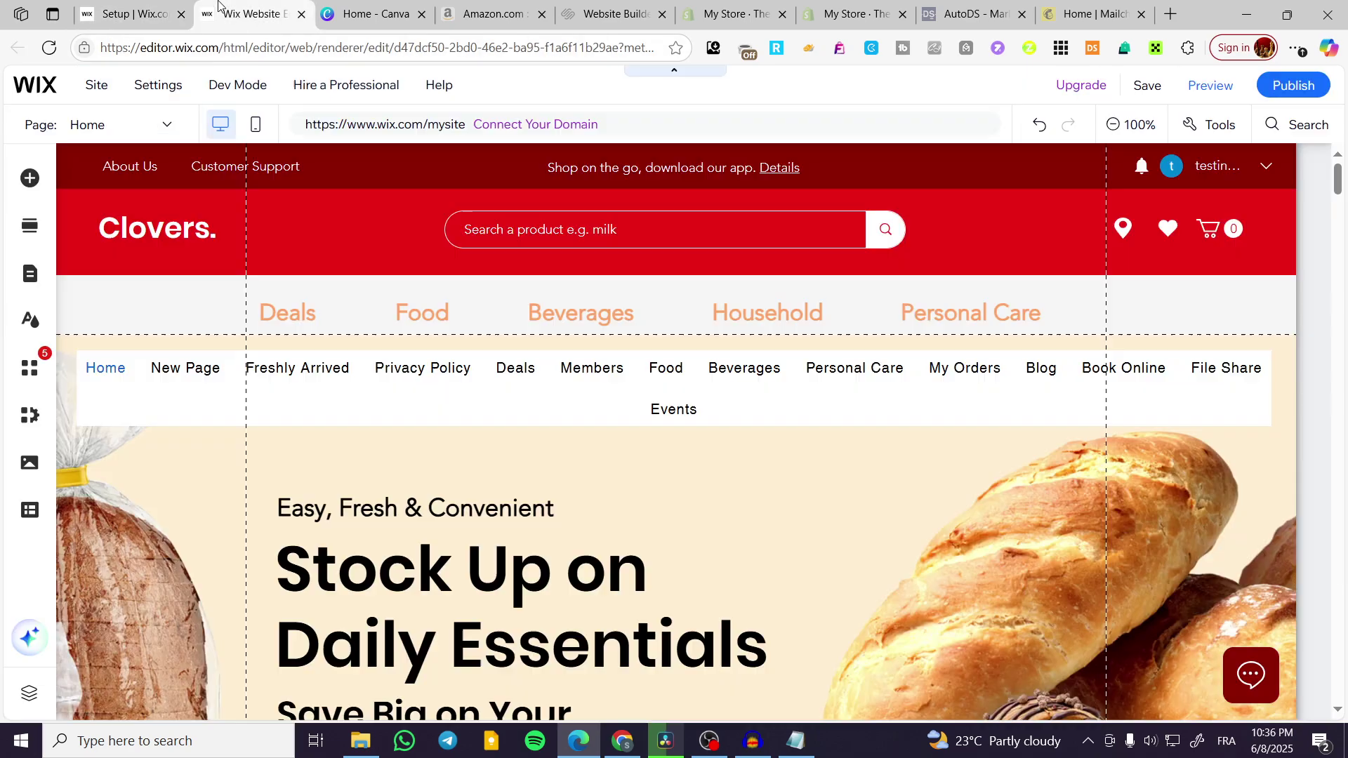
scroll(1295, 284, down, 7)
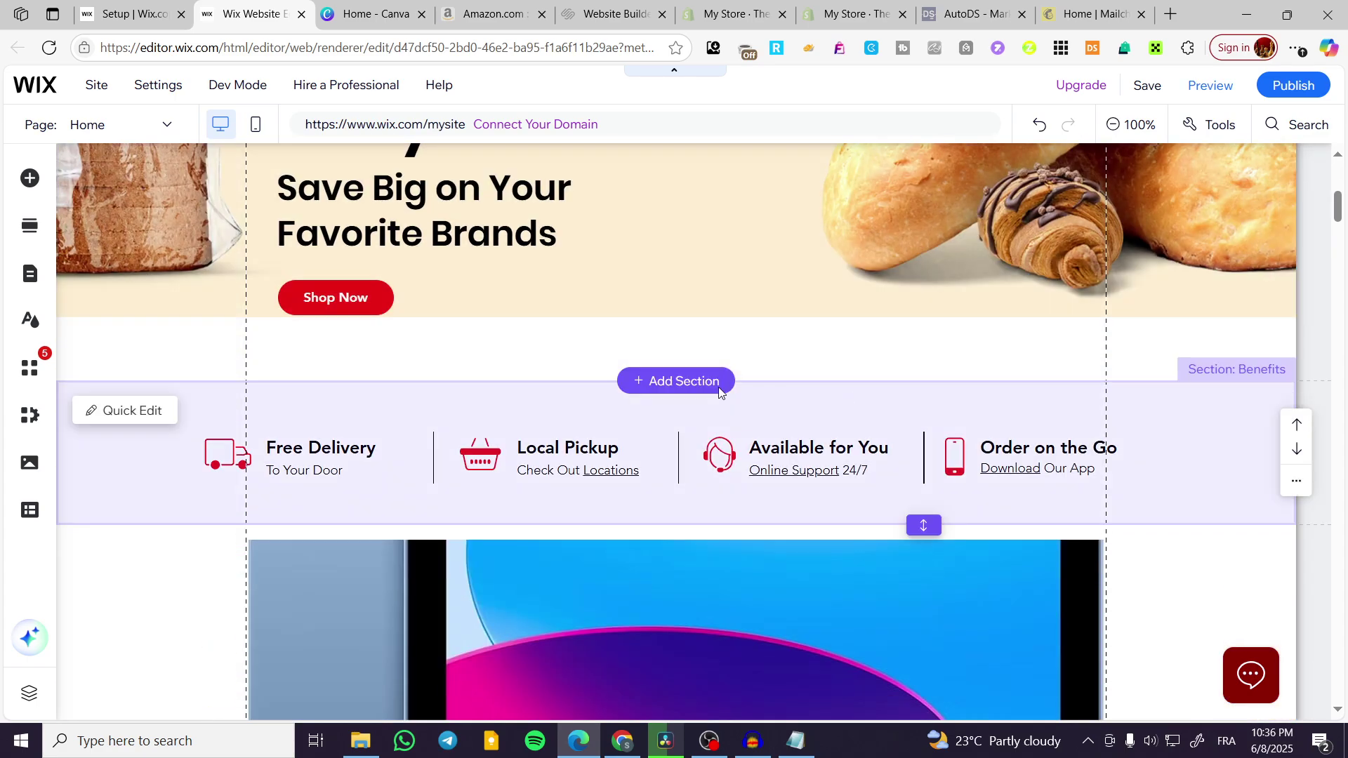
click(676, 381)
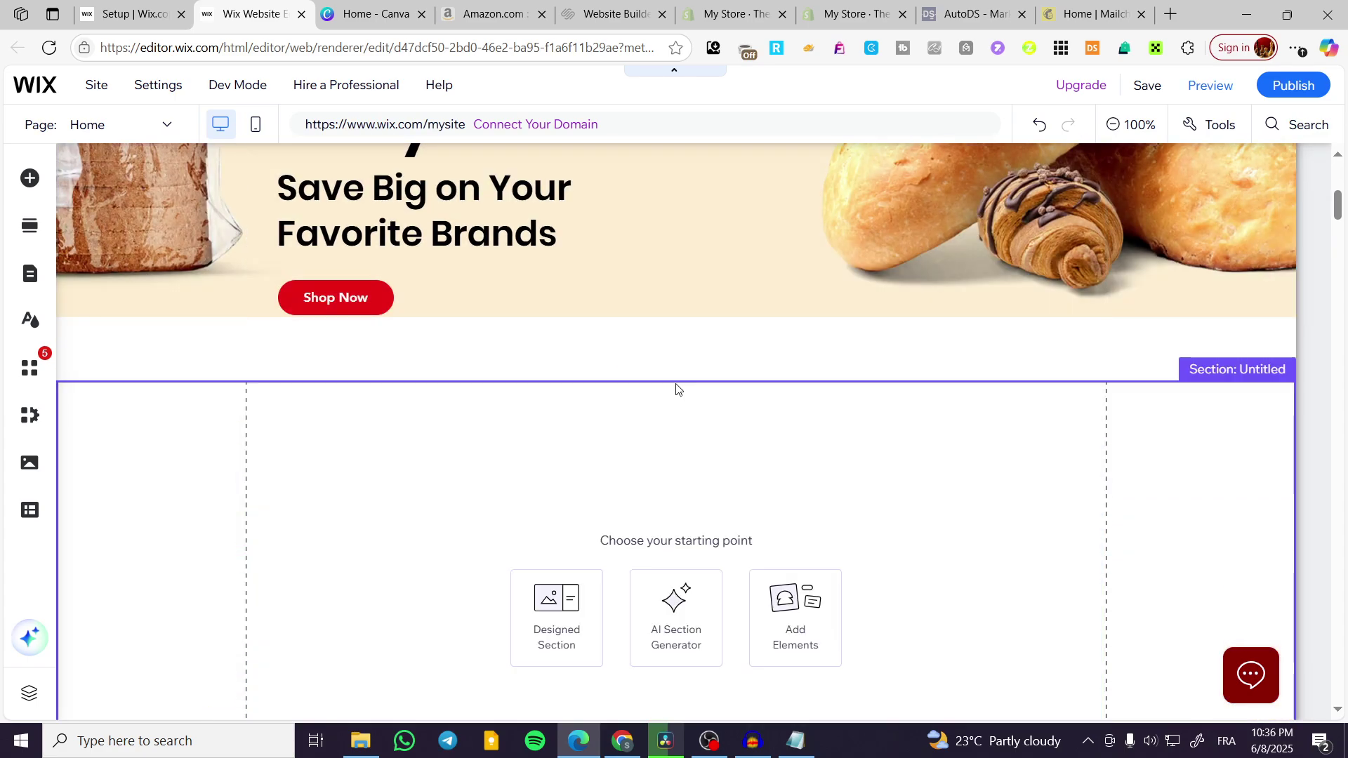
scroll(1029, 334, down, 4)
click(914, 512)
scroll(914, 513, up, 1)
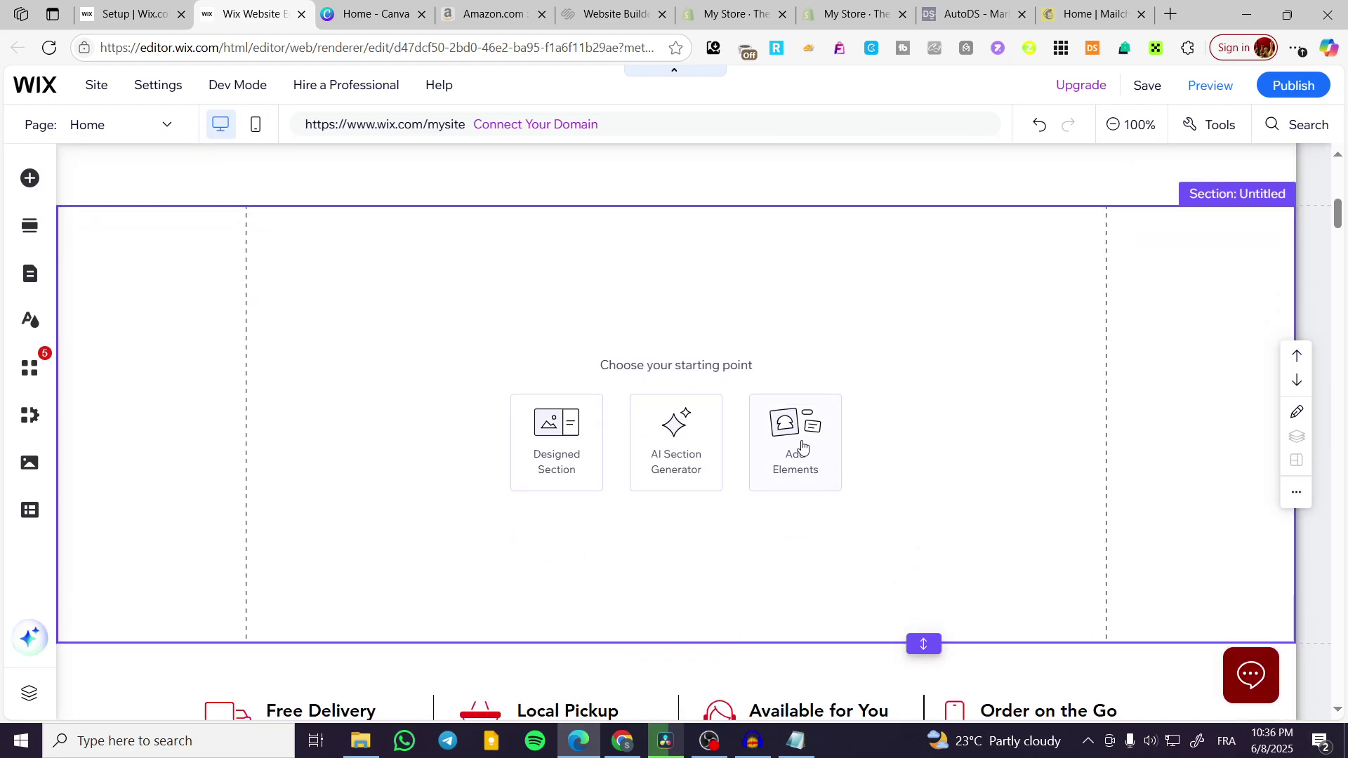
scroll(969, 471, down, 14)
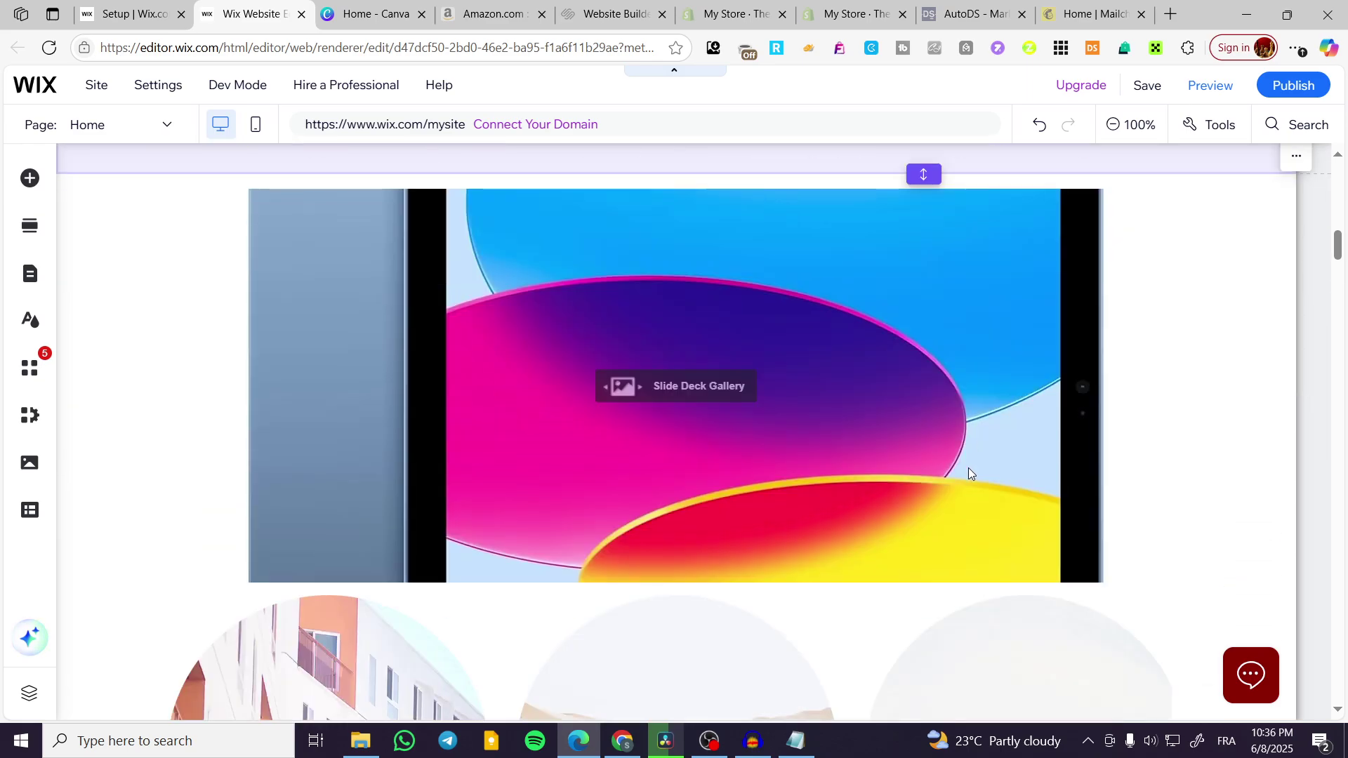
scroll(969, 472, down, 4)
scroll(969, 472, up, 16)
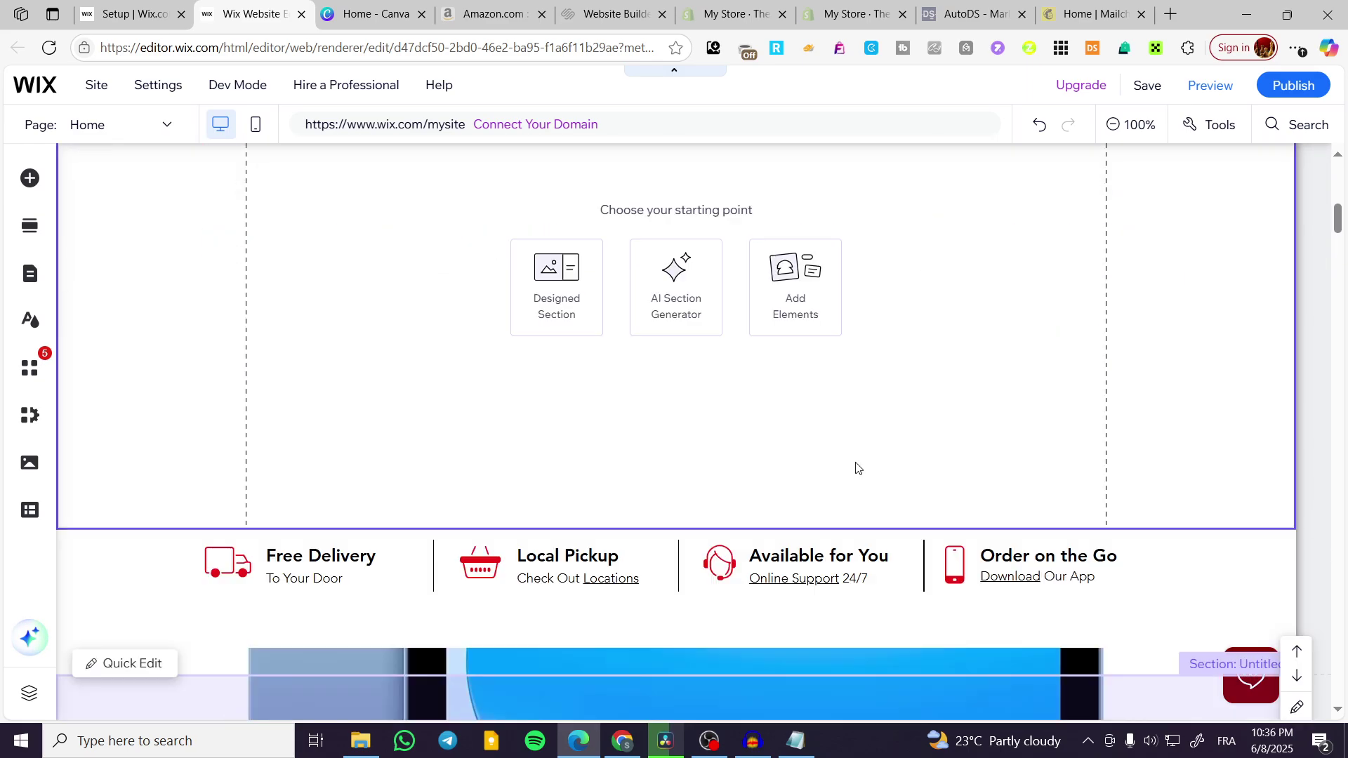
scroll(854, 468, up, 2)
scroll(834, 510, down, 1)
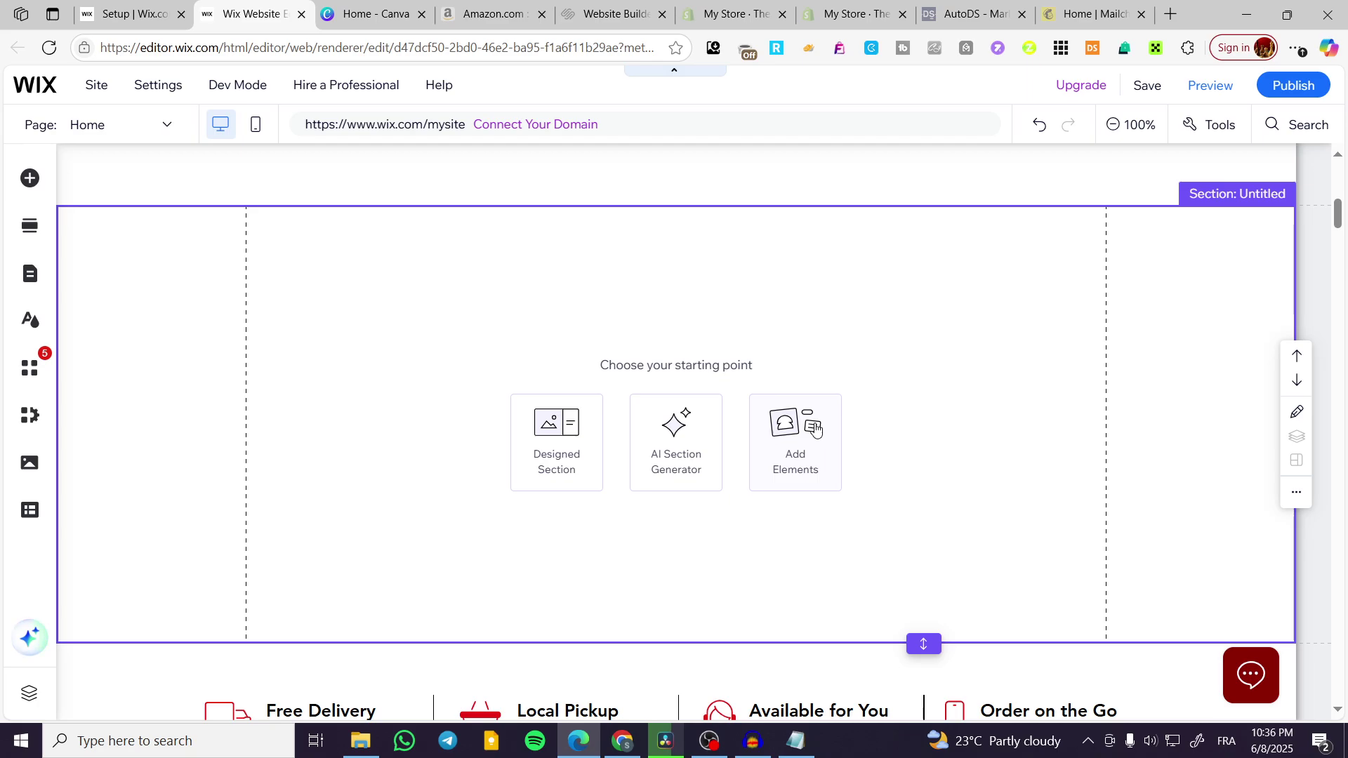
In Add Elements > Video & Music, browse Wix Video, VideoBox, Video Mask and Transparent Video, returning to Single Video Players
click(816, 428)
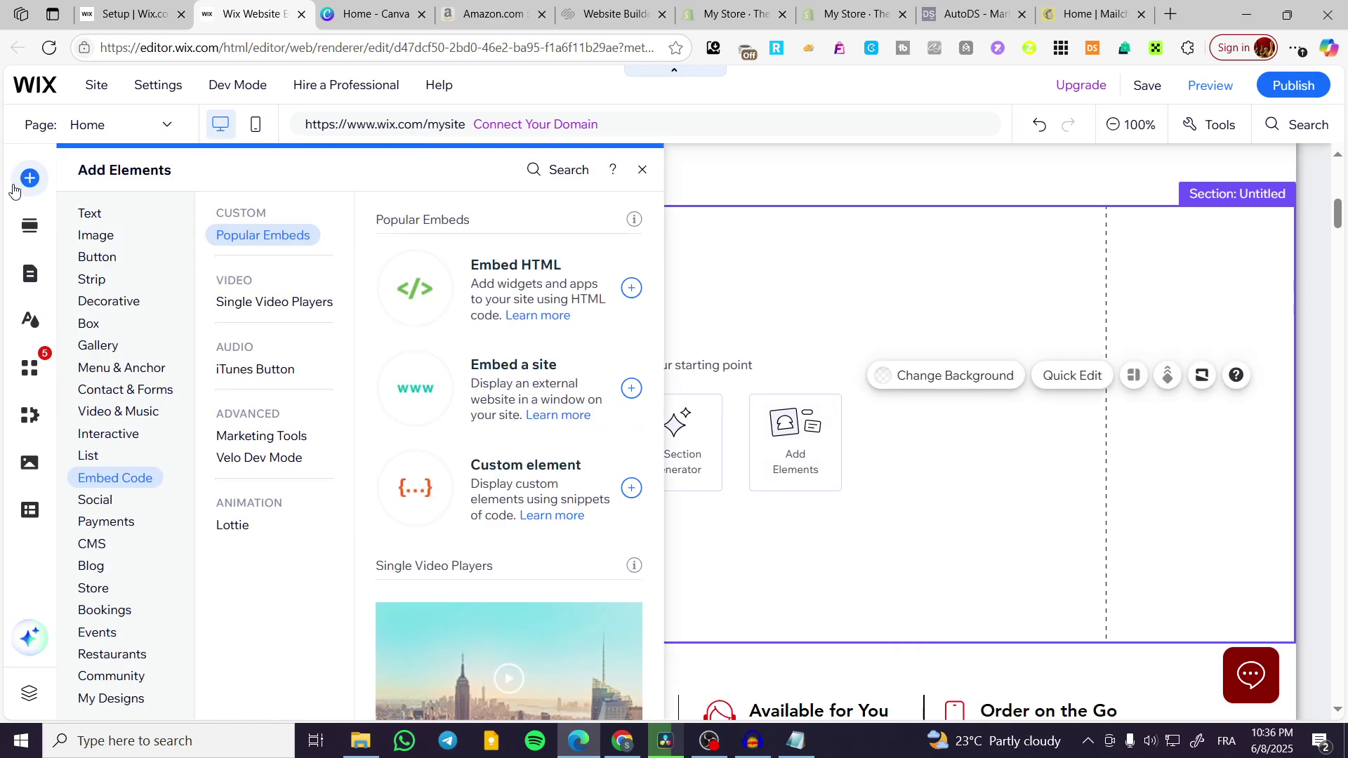
mouse_move(98, 242)
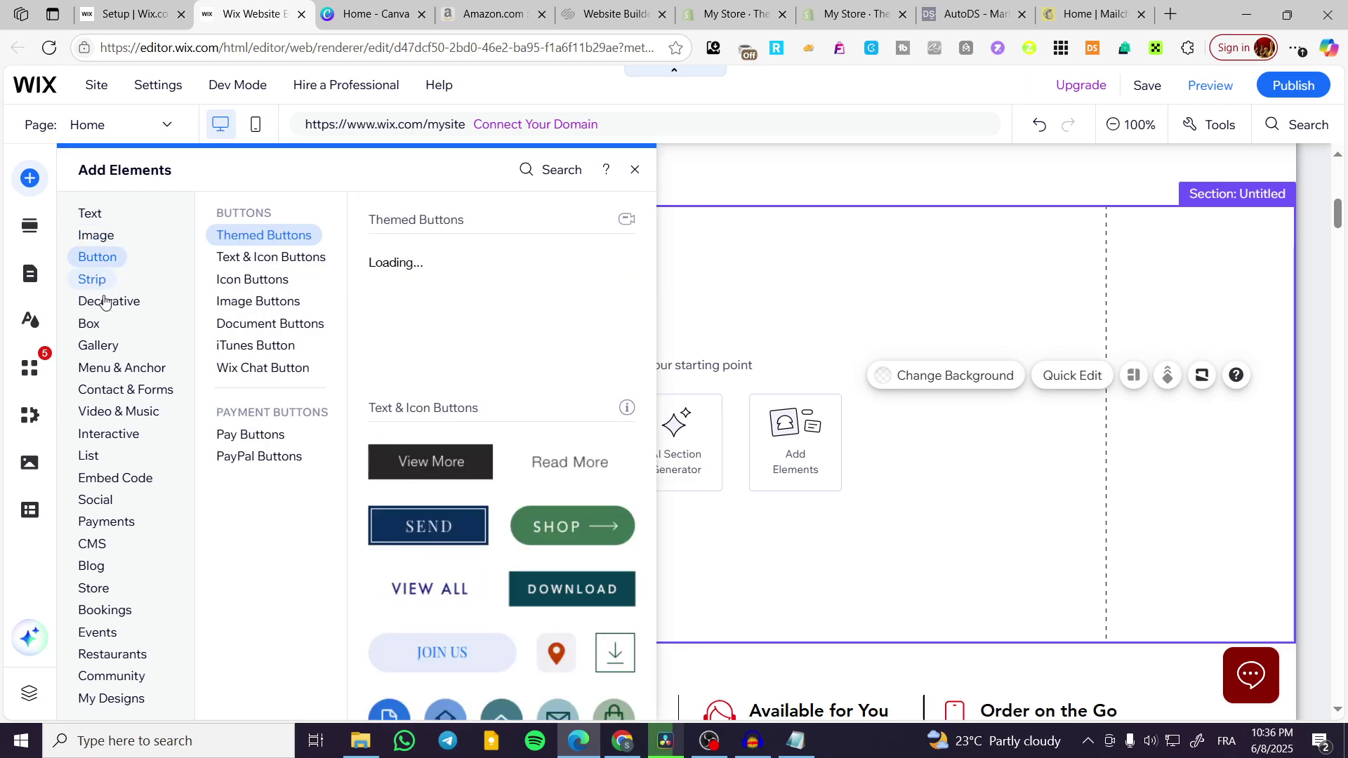
mouse_move(119, 414)
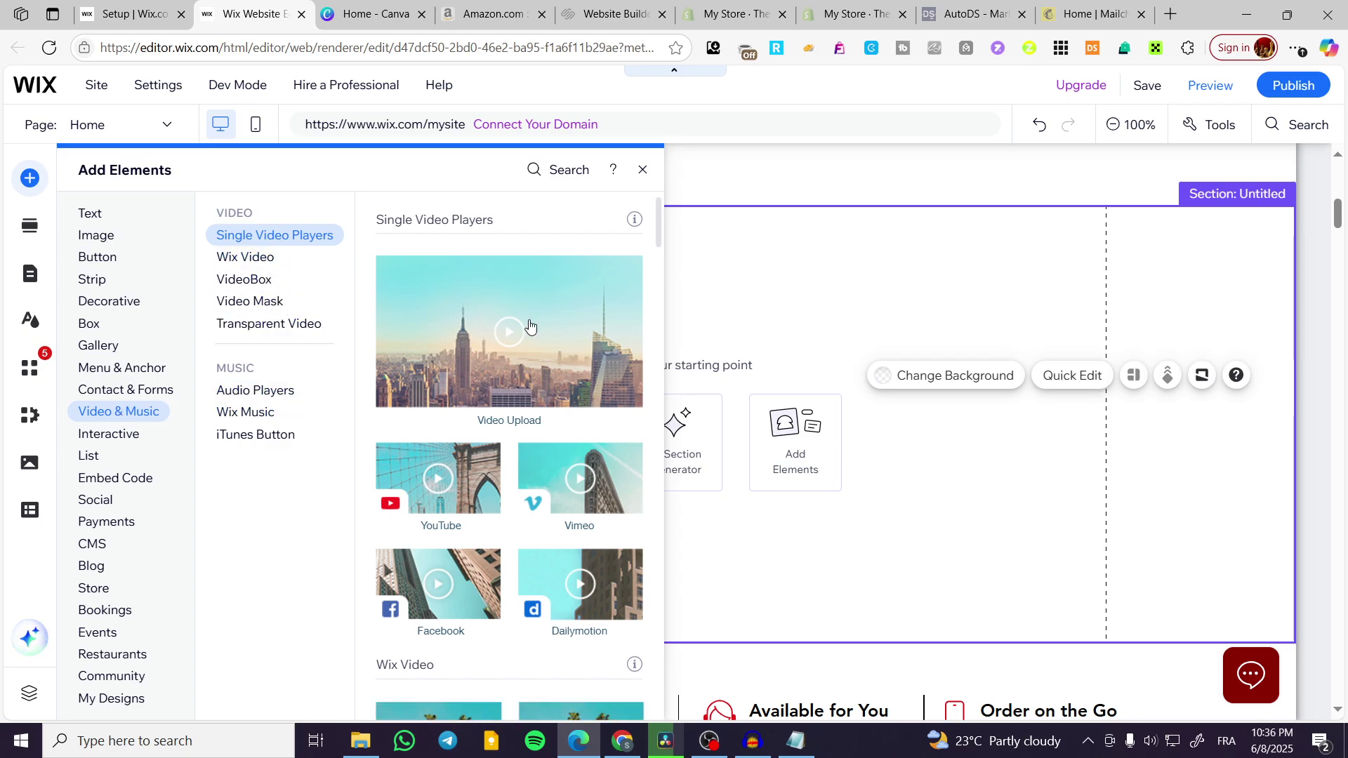
scroll(527, 330, down, 3)
click(267, 259)
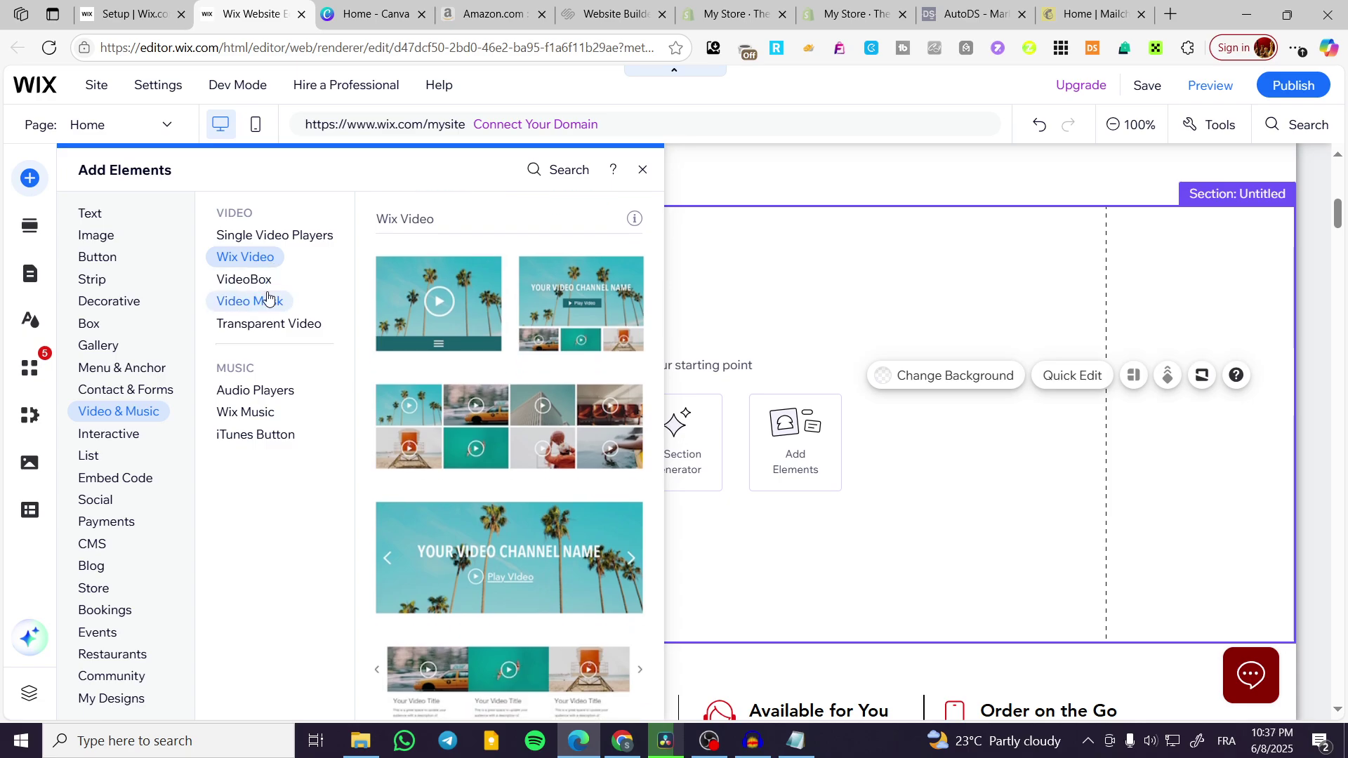
click(267, 280)
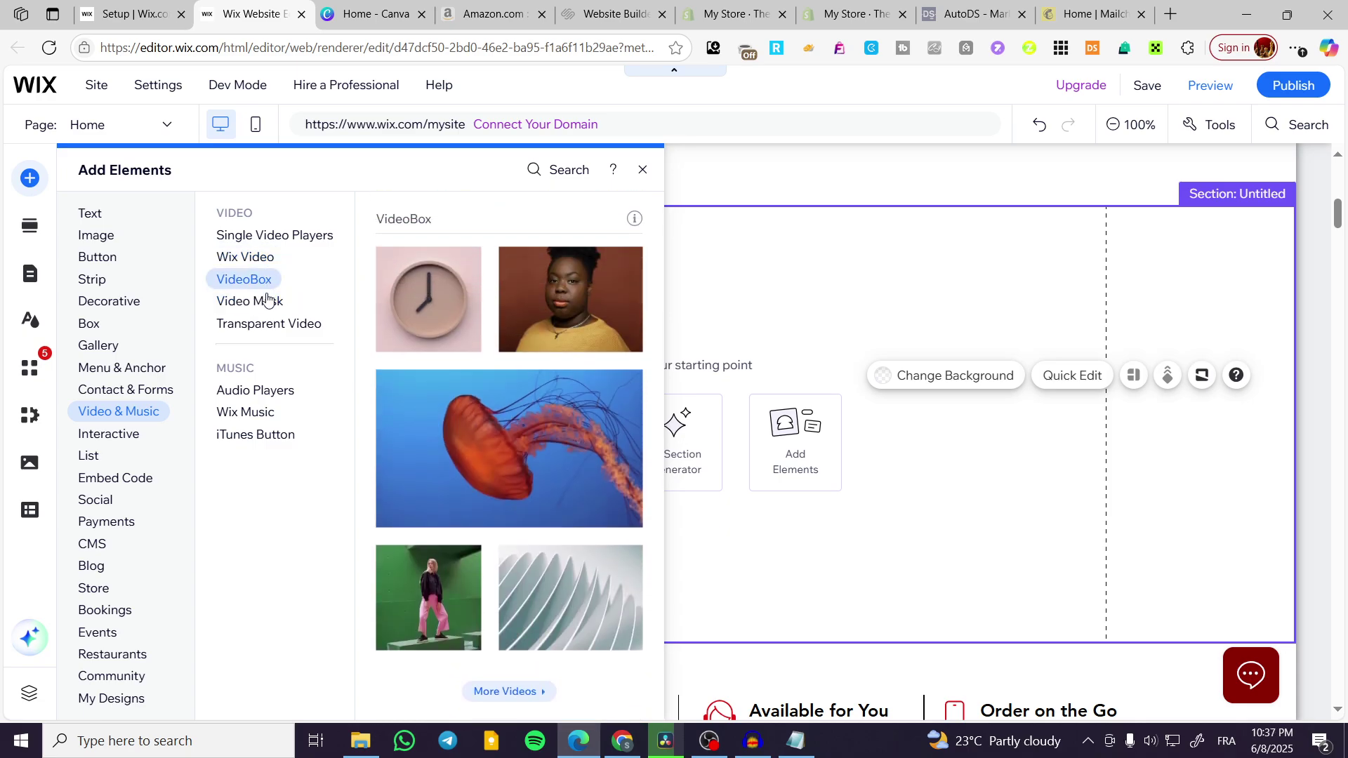
click(267, 299)
click(272, 338)
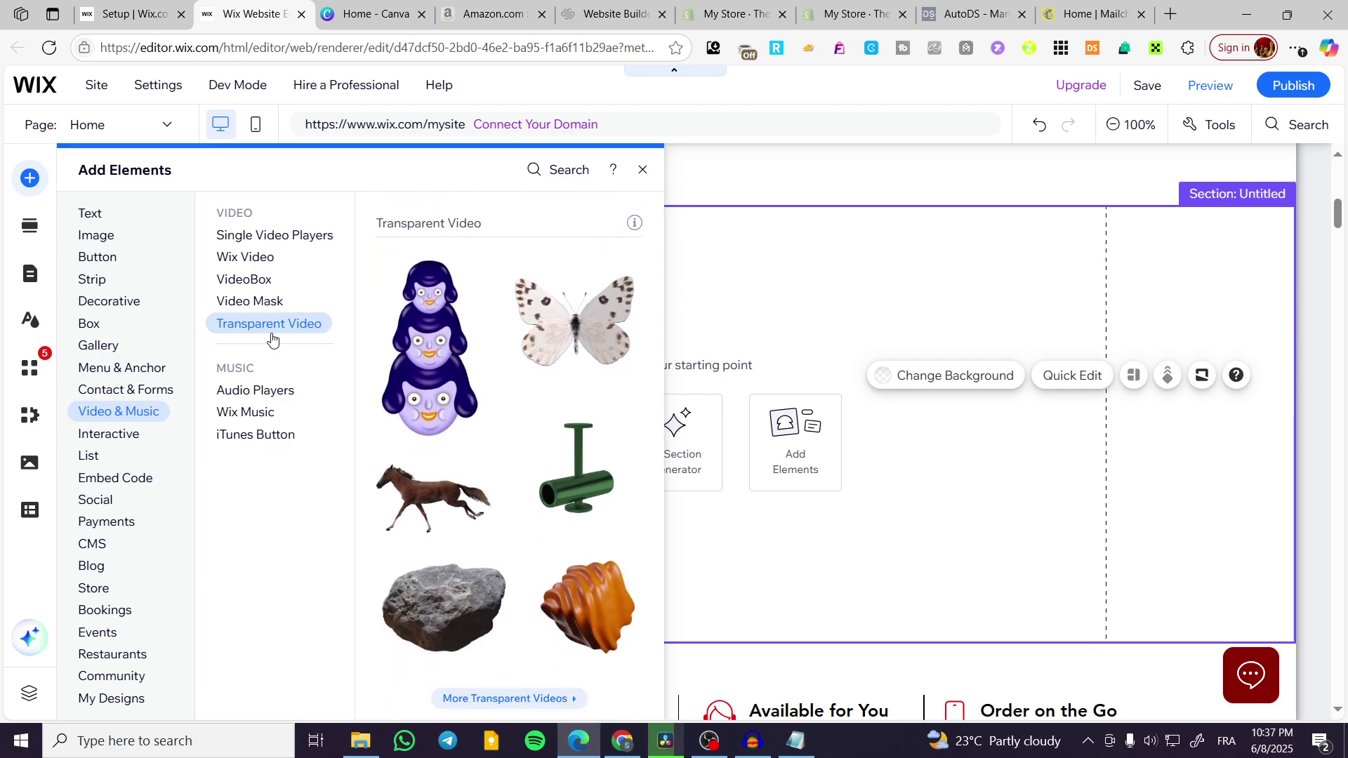
click(276, 236)
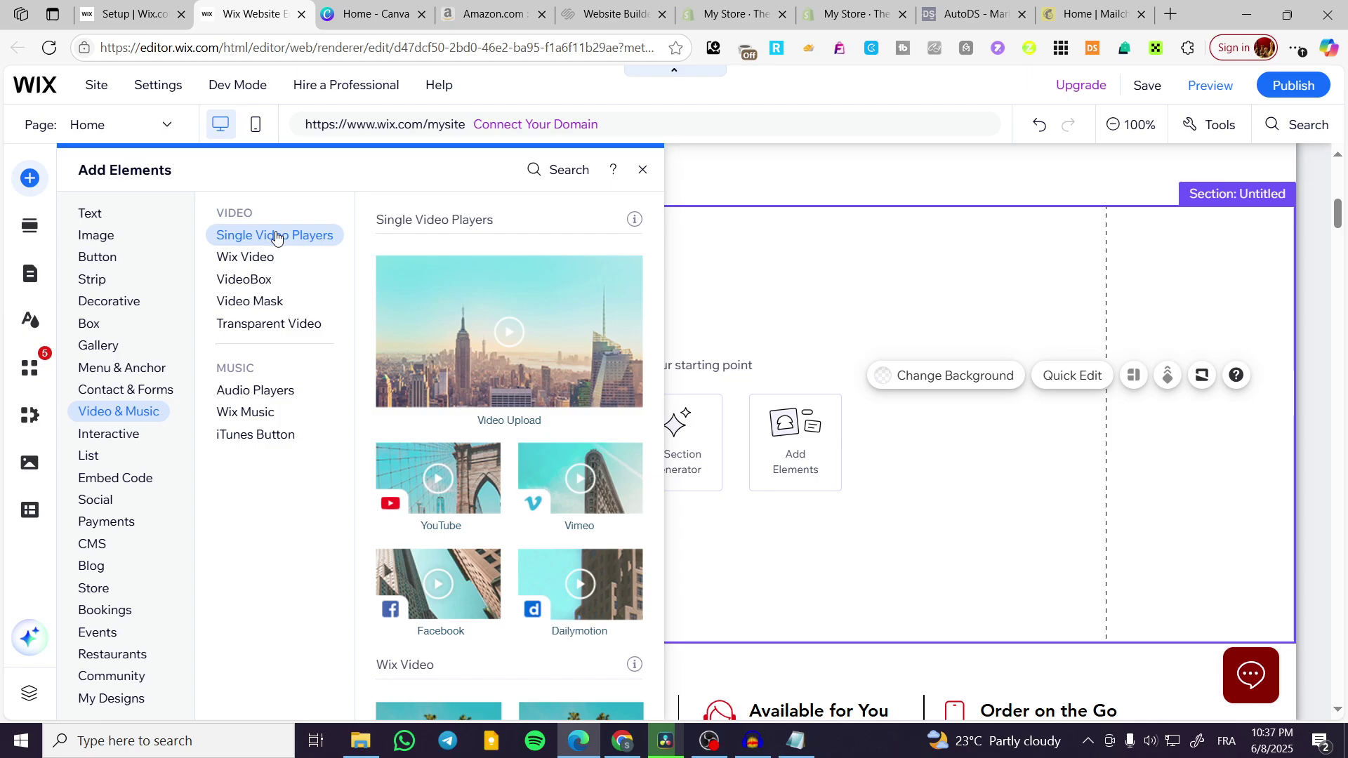
Add an uploadable video player and reshape it into a tall 253 × 455 frame at the section's left
click(547, 360)
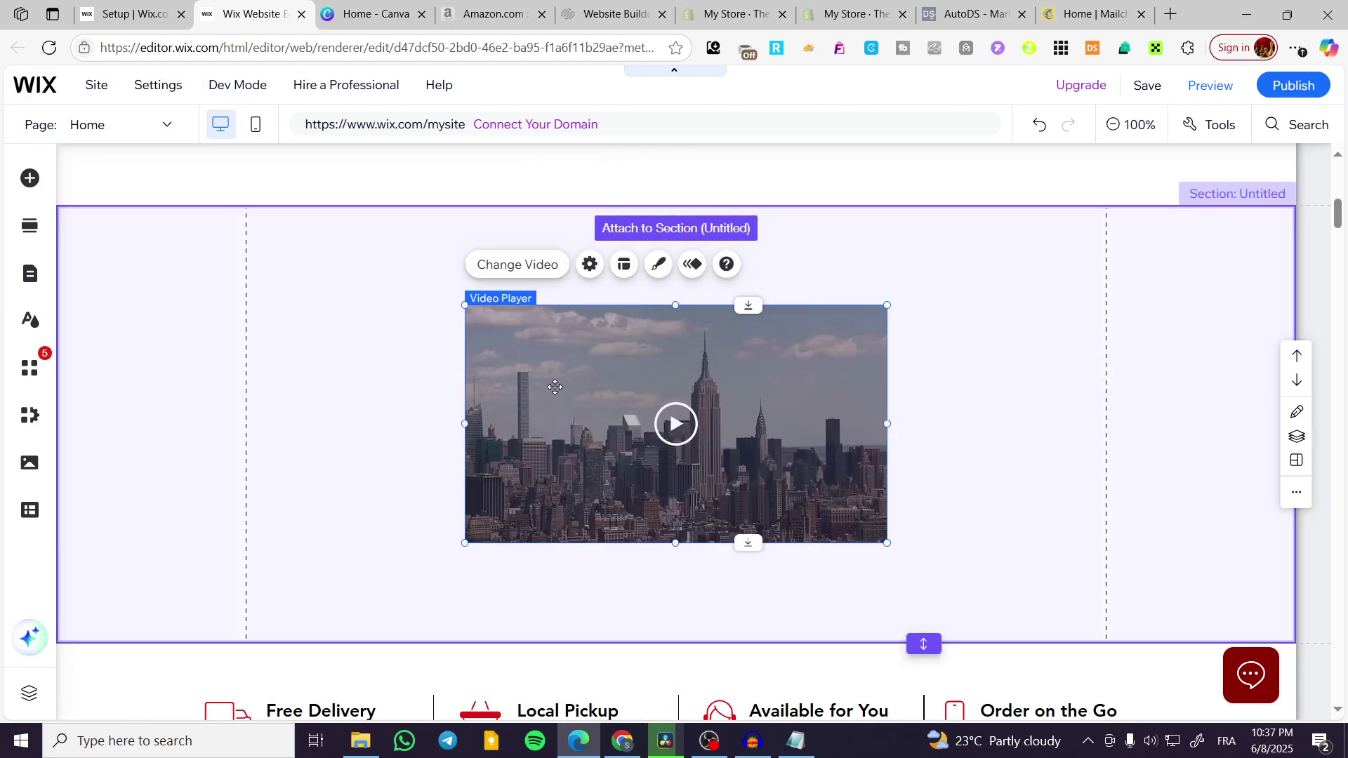
drag(468, 417, 556, 423)
drag(633, 371, 338, 284)
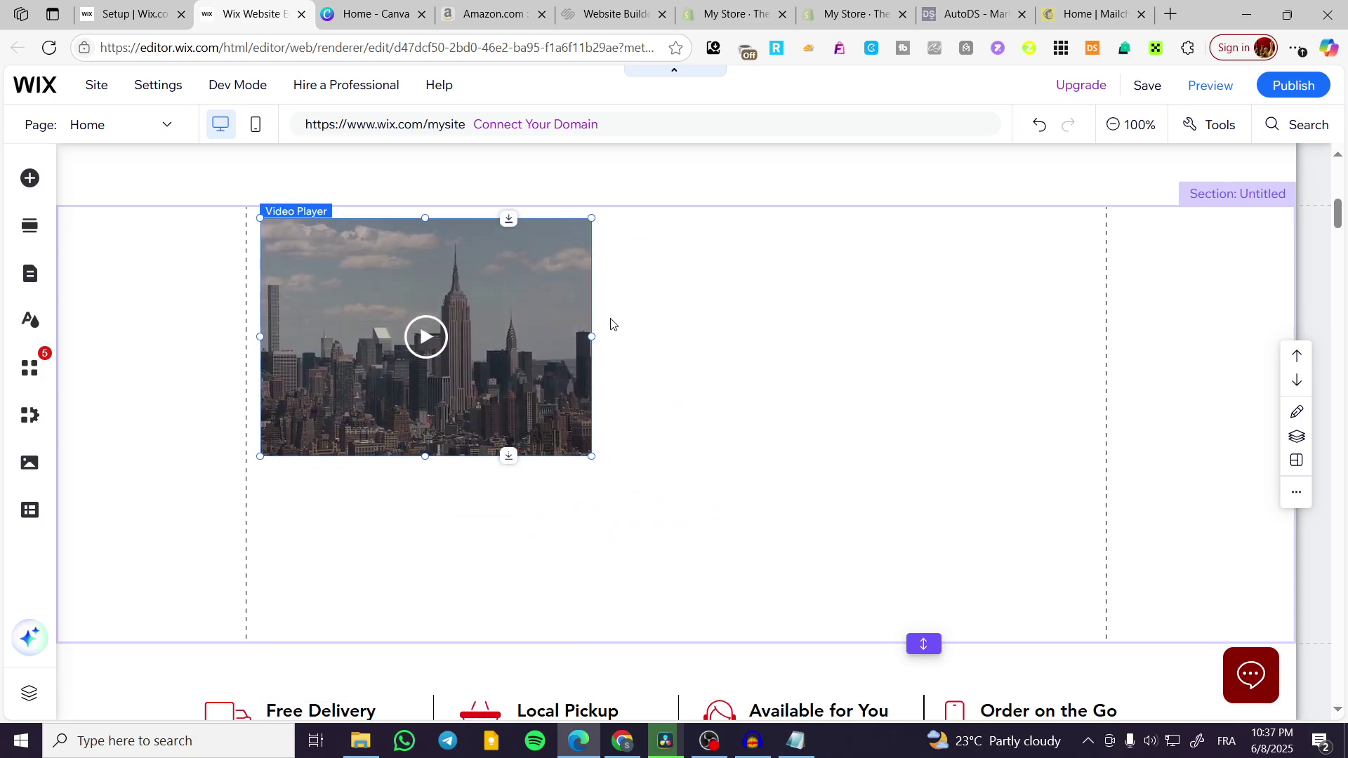
drag(592, 337, 483, 343)
drag(368, 457, 346, 611)
drag(345, 292, 337, 309)
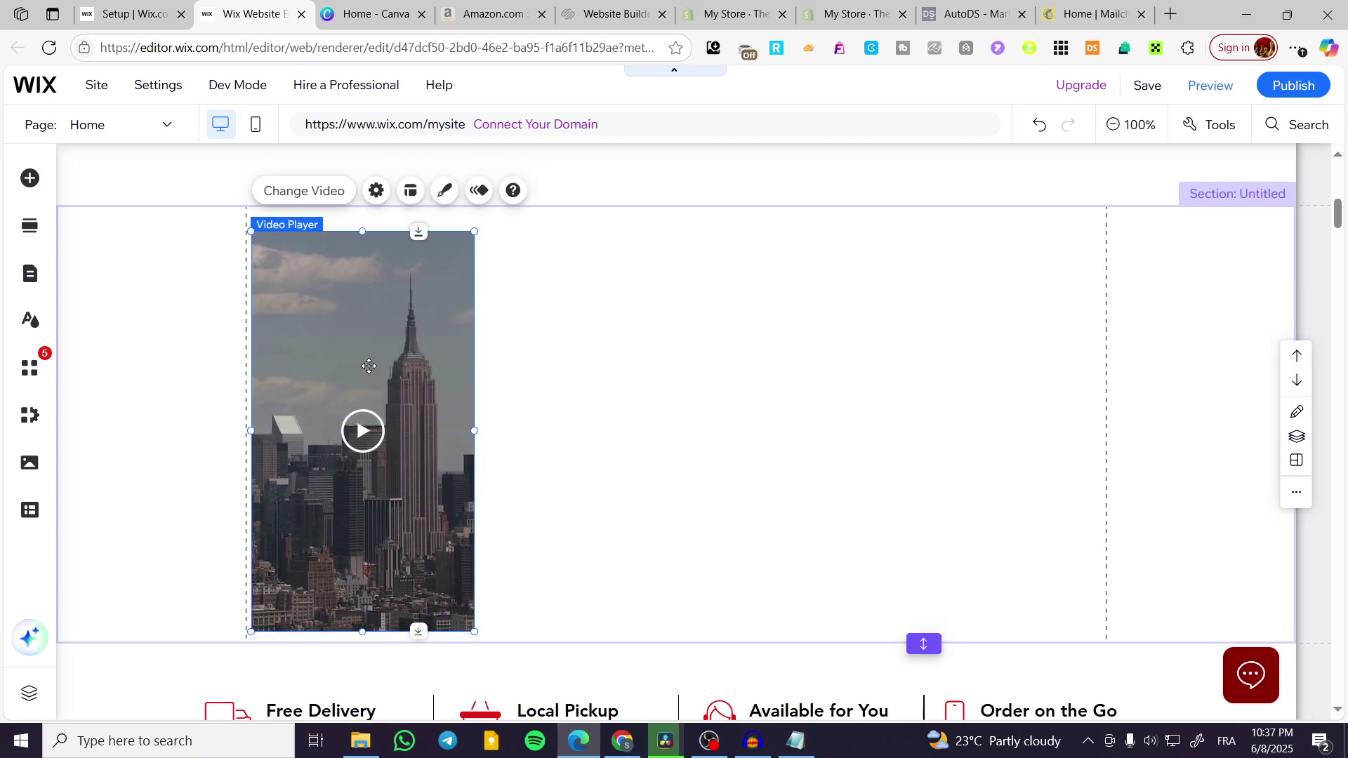
click(321, 202)
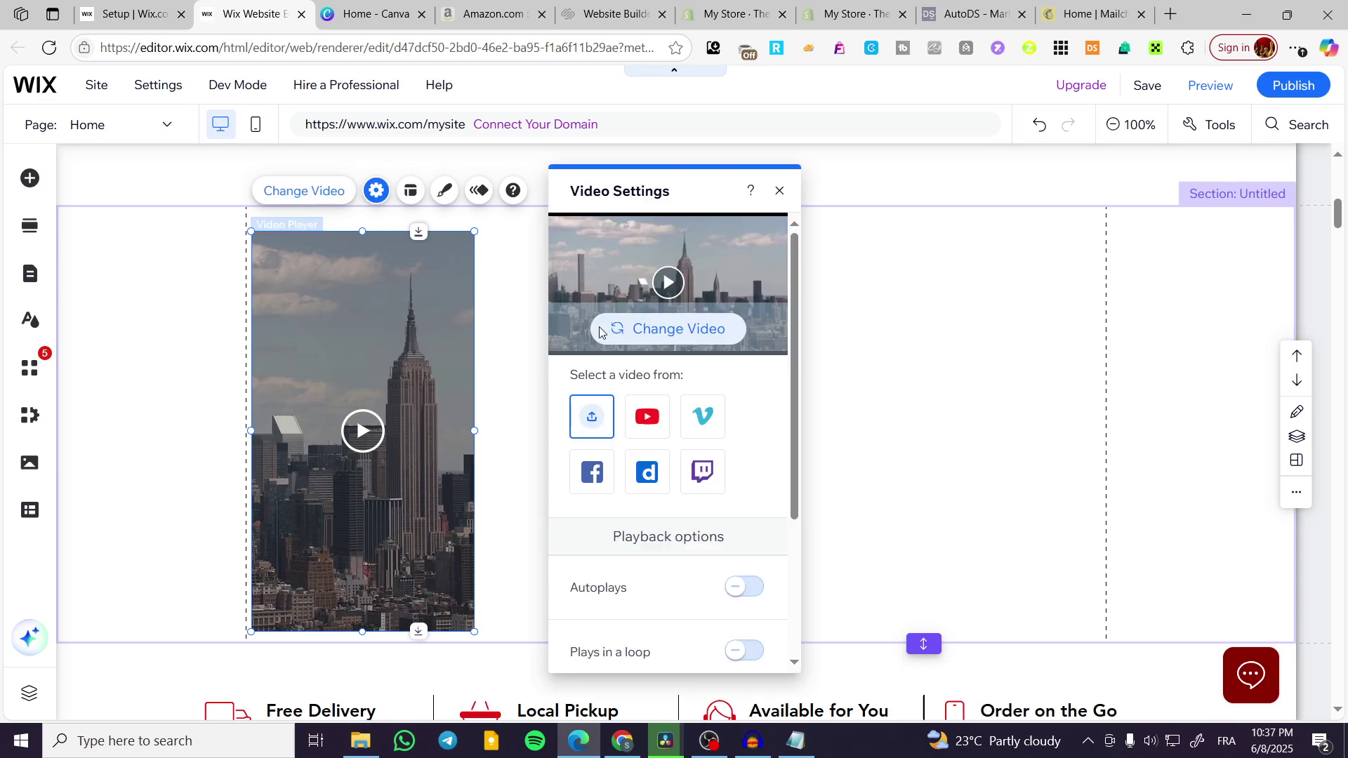
Close the Video Settings panel and start a template search on Canva's home page
click(593, 424)
click(1006, 445)
click(372, 14)
click(445, 274)
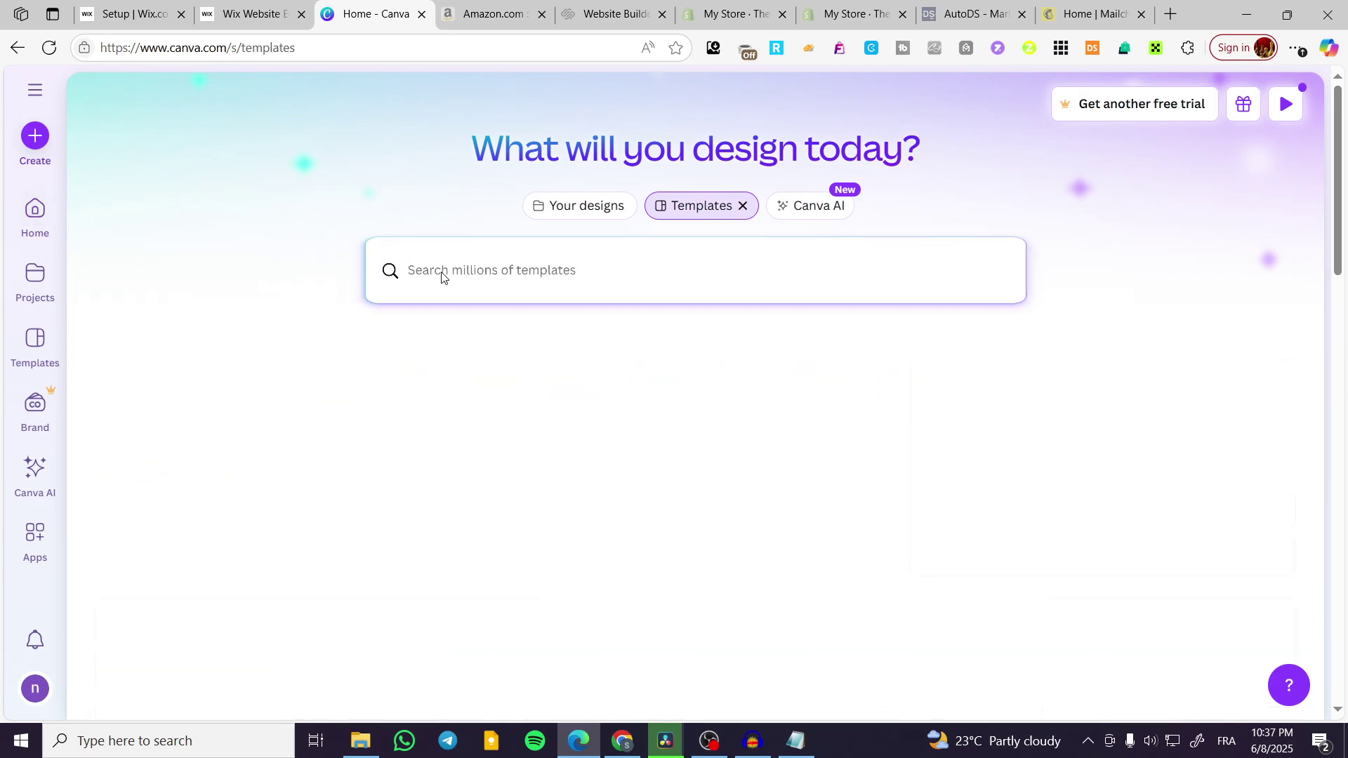
Search Canva for vertical video templates and customize the White Aesthetic Motivation Mobile Video template
text(vertical video)
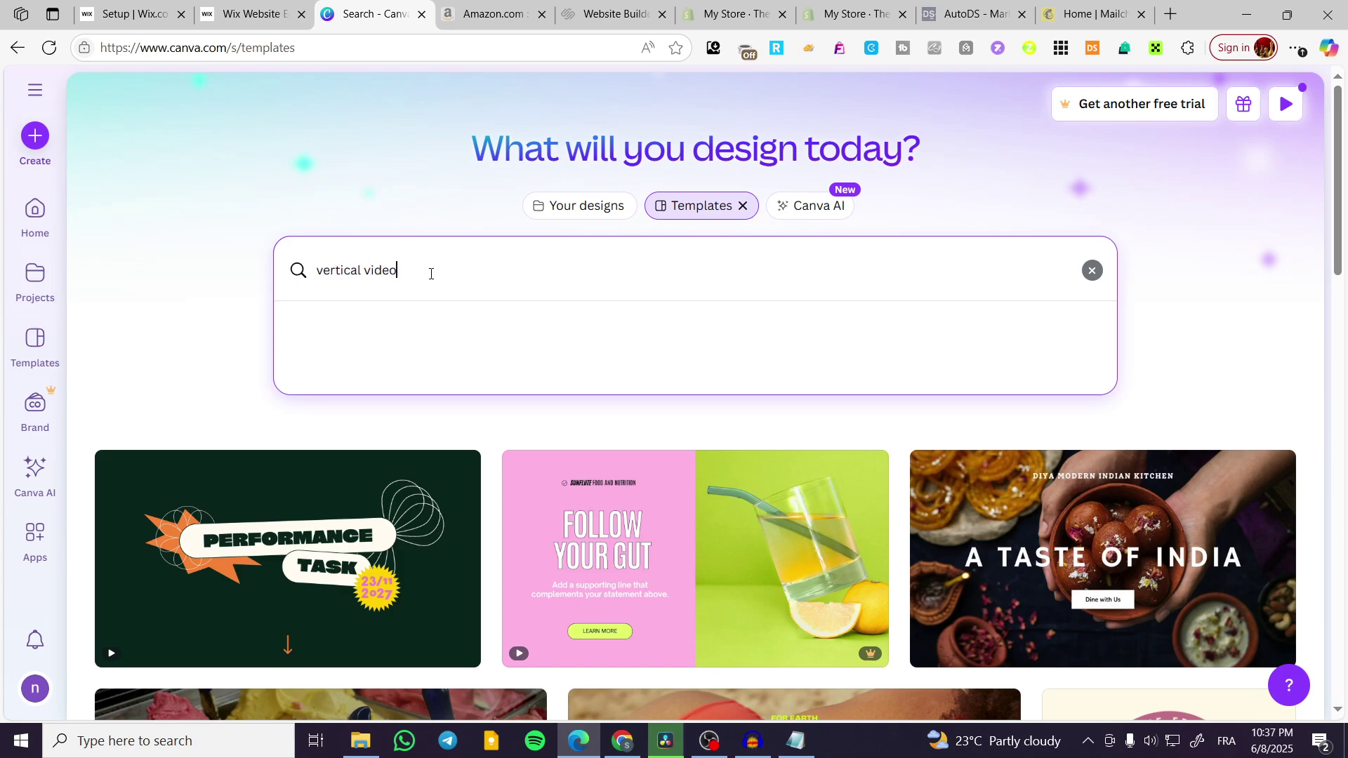
key(Return)
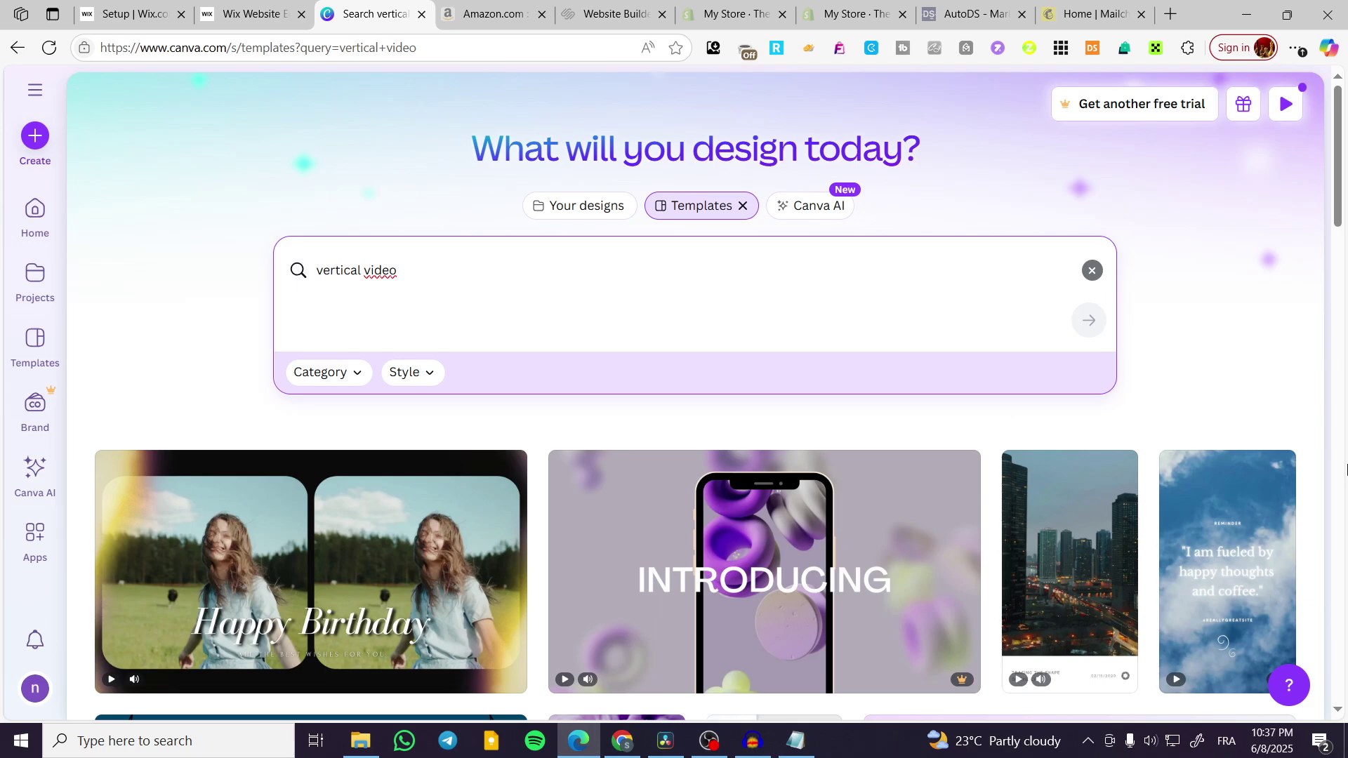
scroll(1346, 469, down, 5)
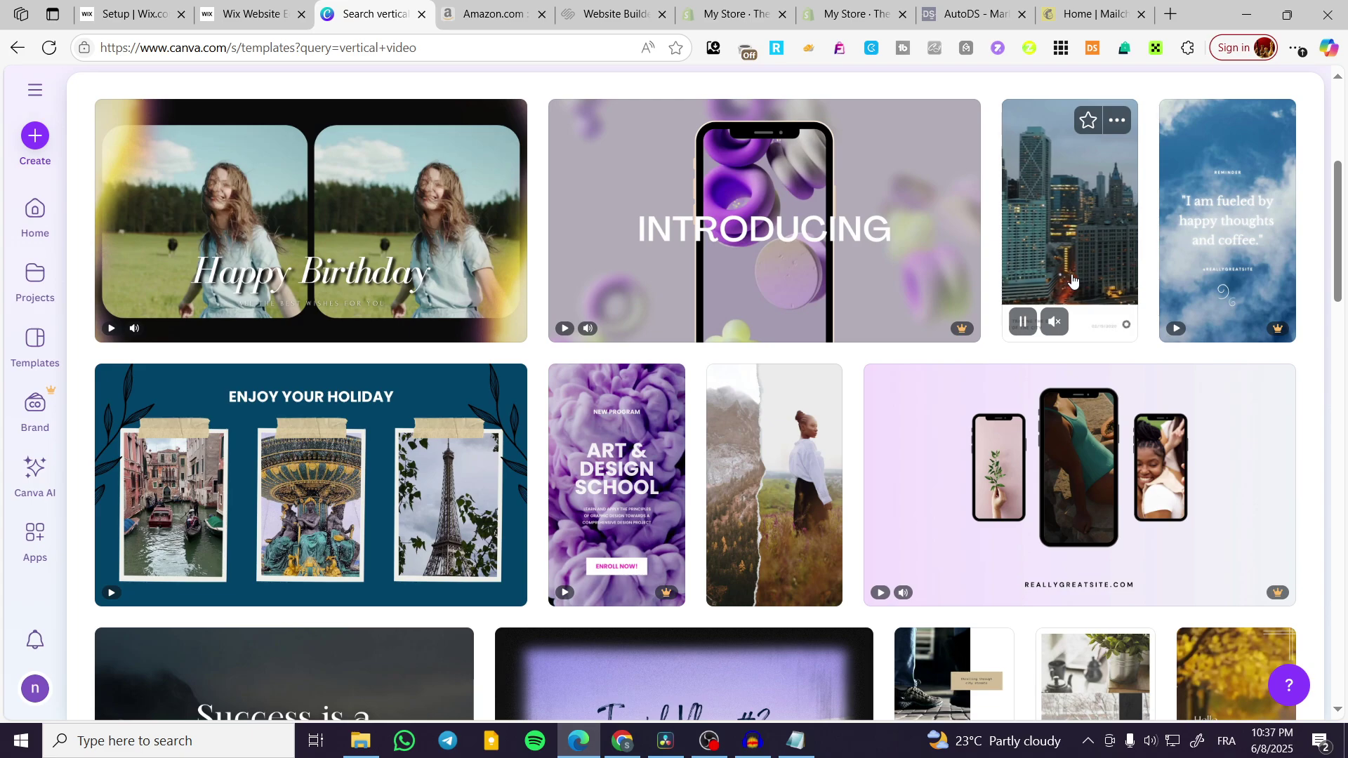
scroll(1074, 267, down, 5)
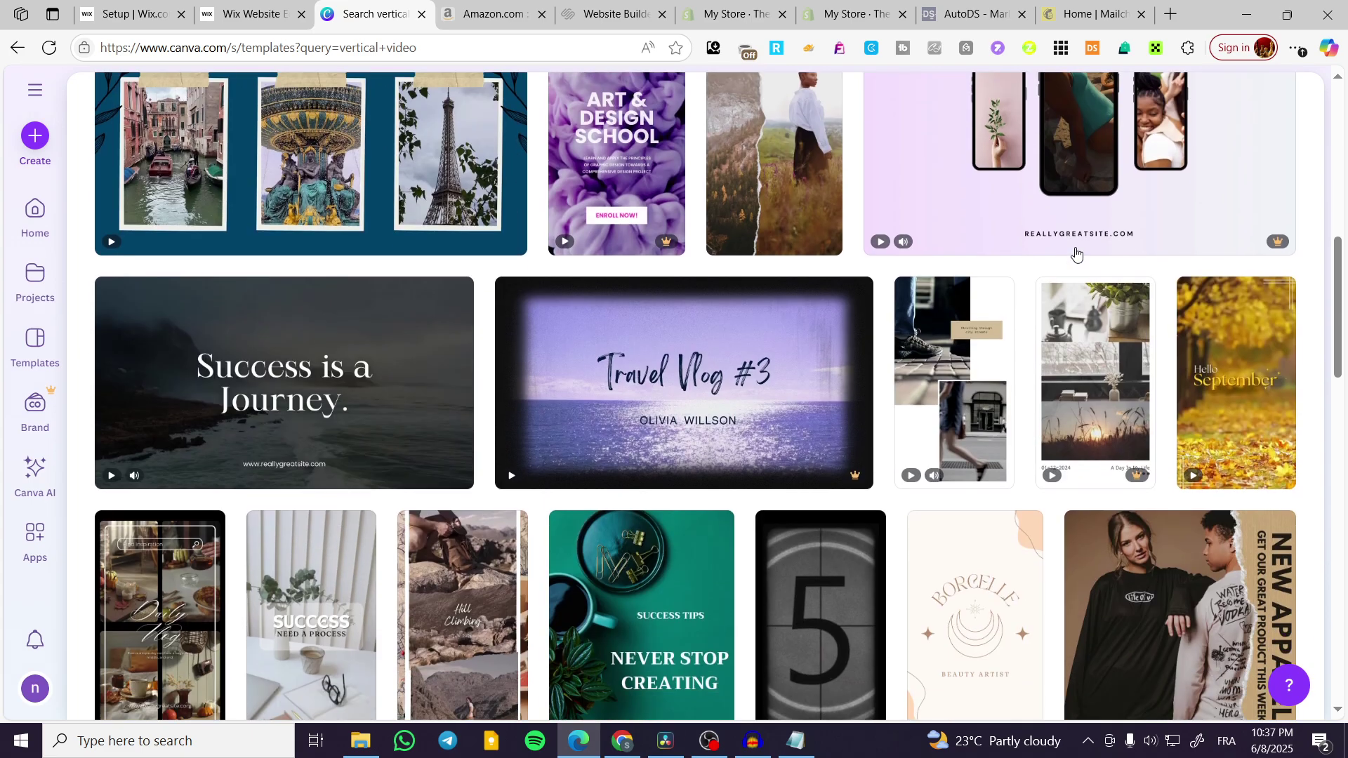
scroll(772, 350, down, 1)
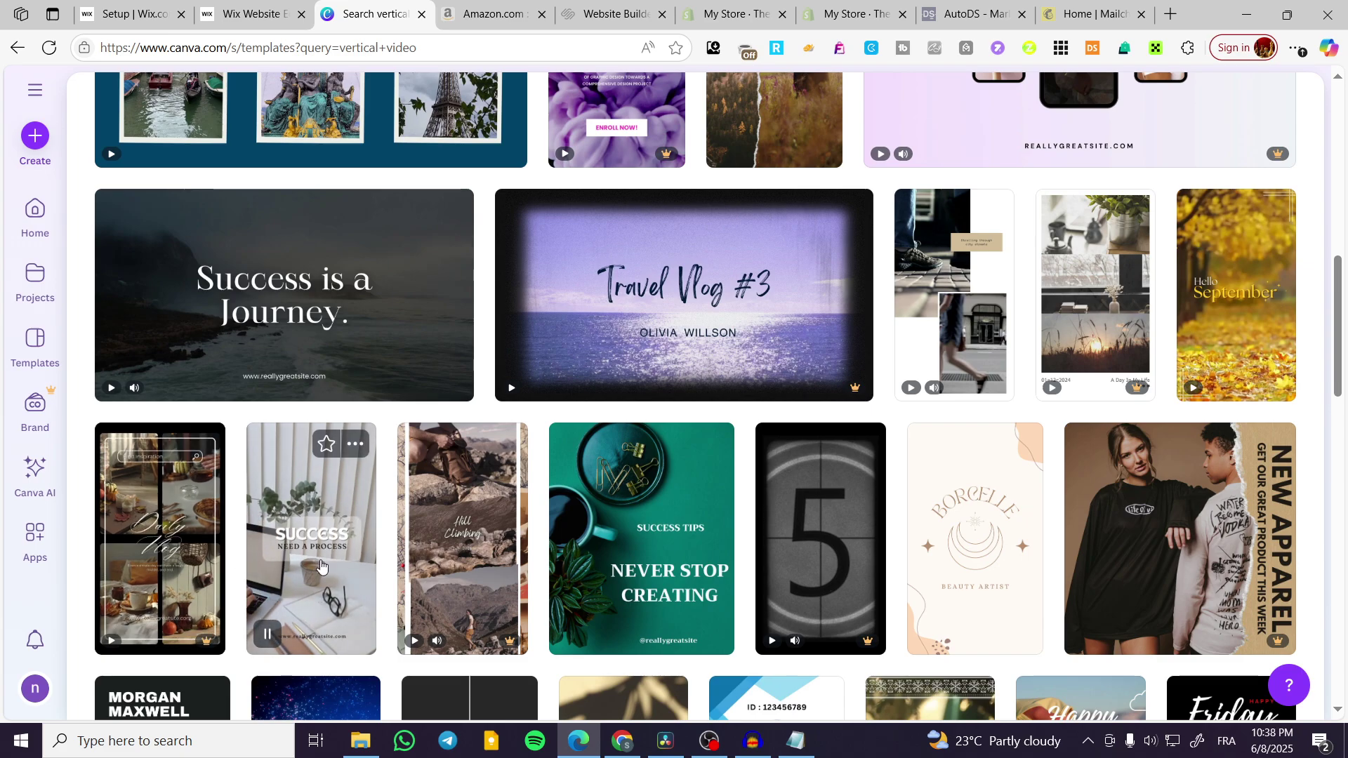
click(321, 565)
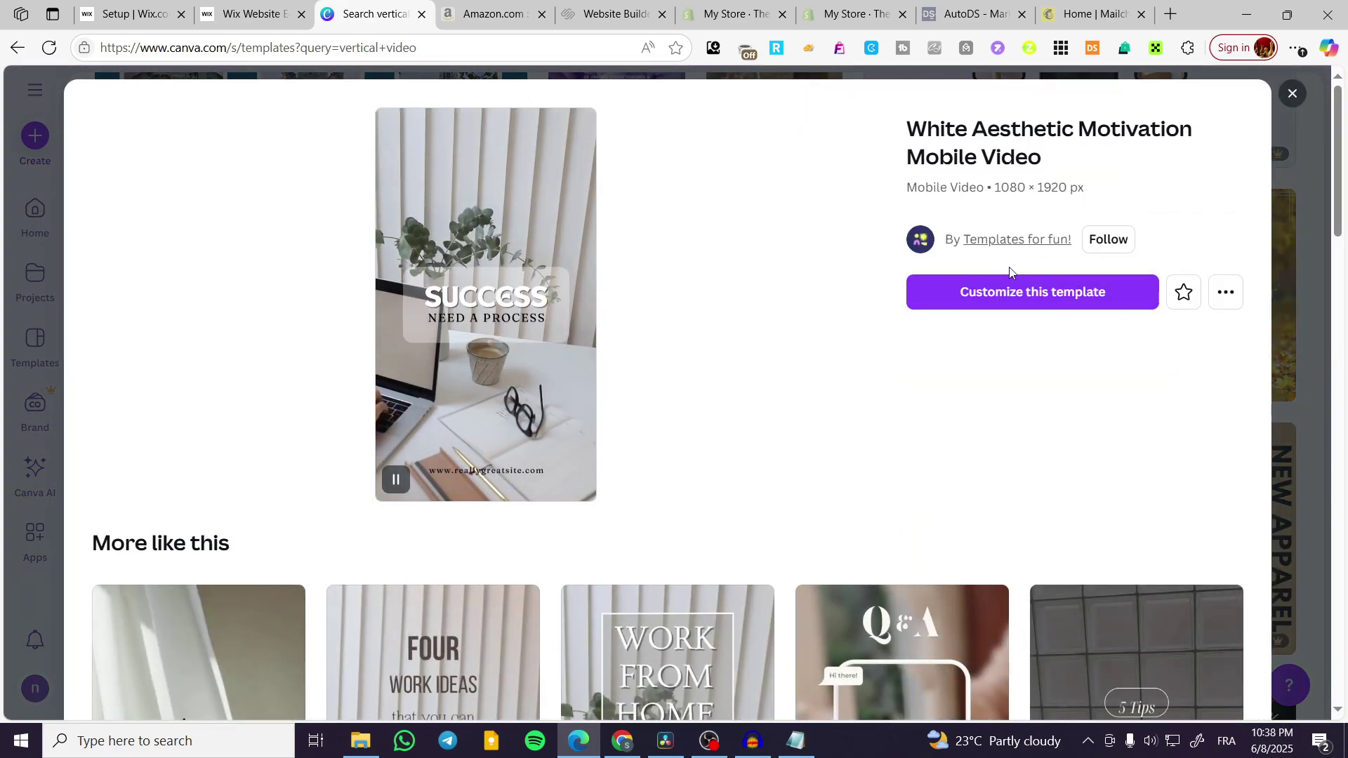
click(1032, 301)
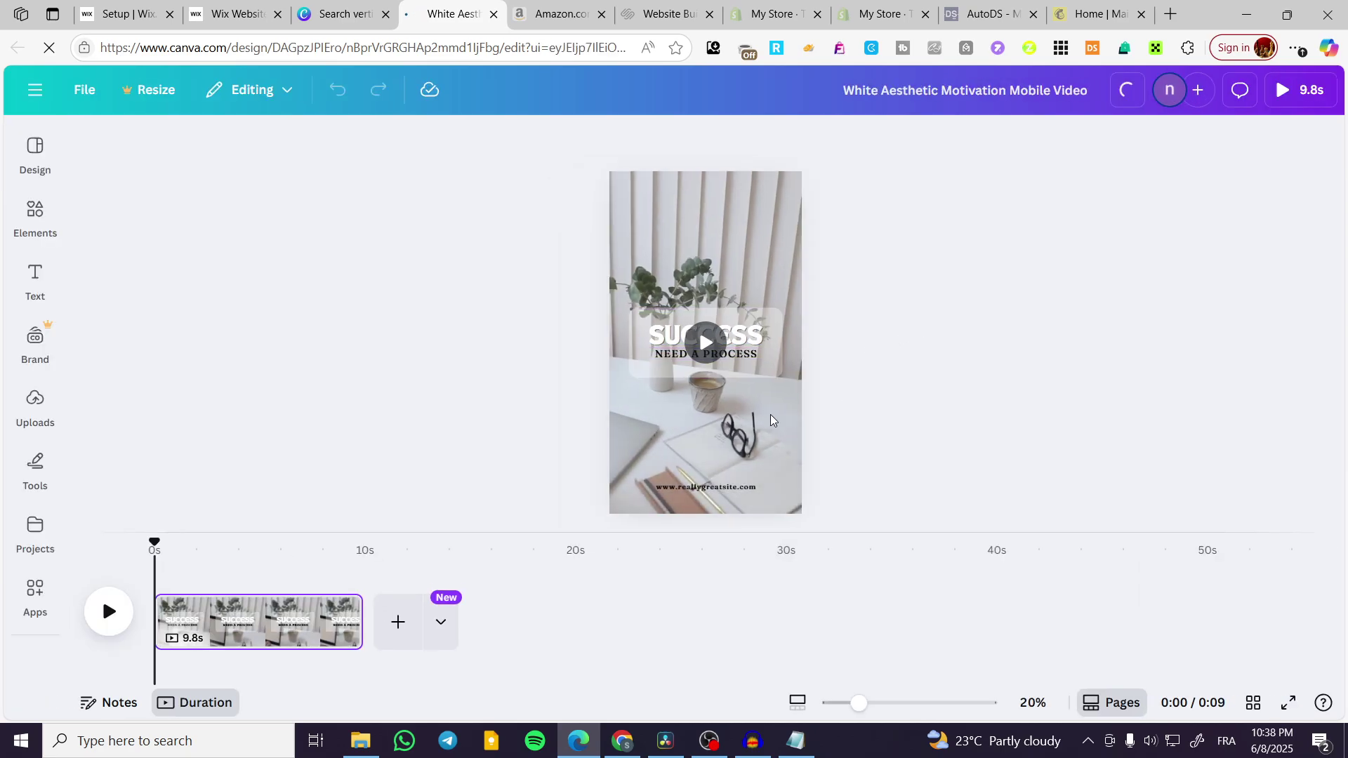
click(733, 485)
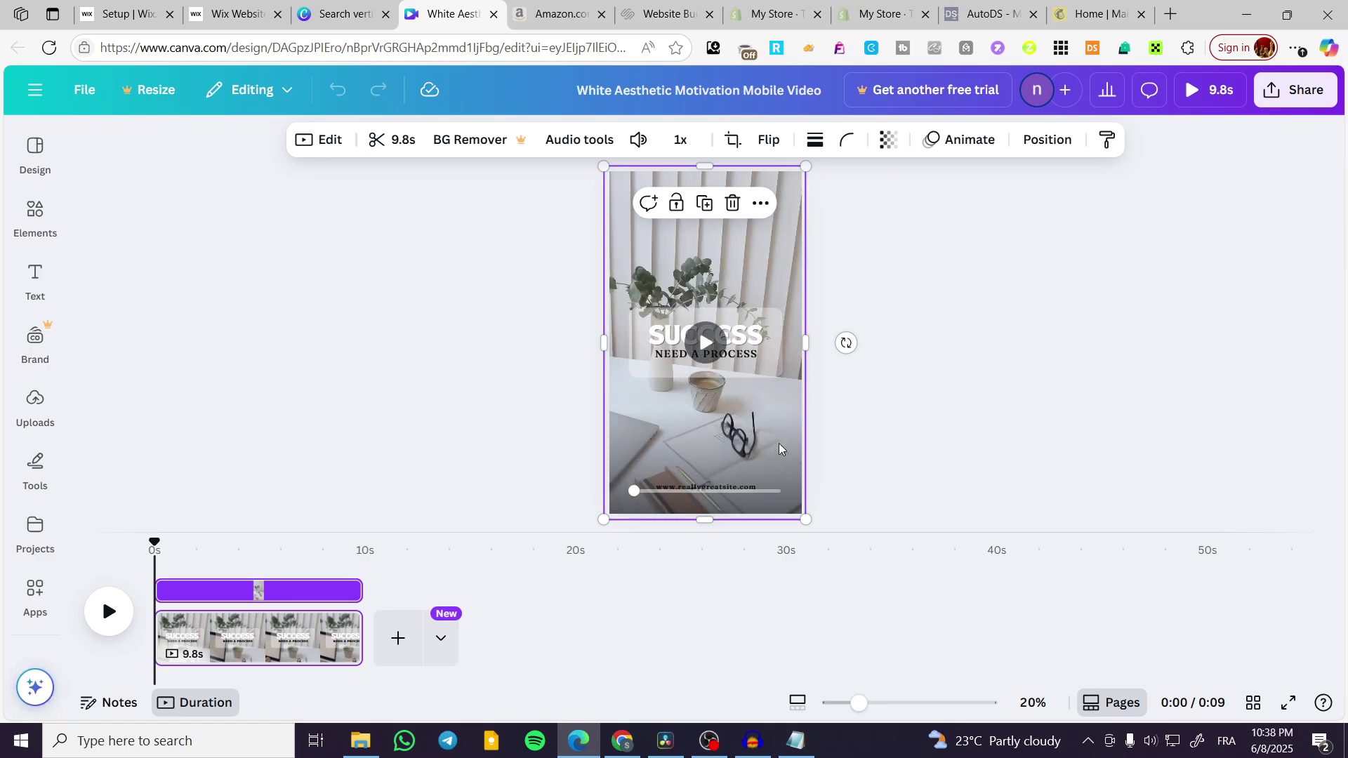
click(742, 357)
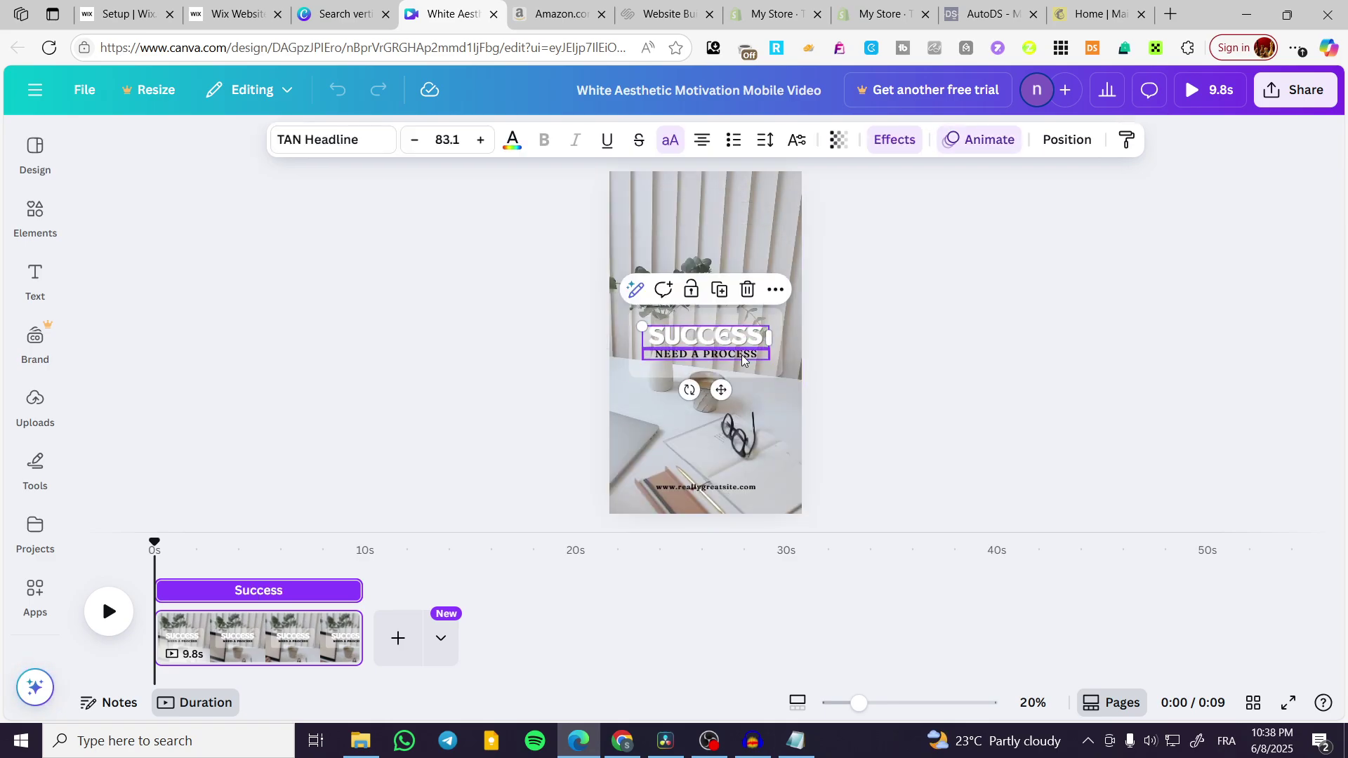
double_click(746, 488)
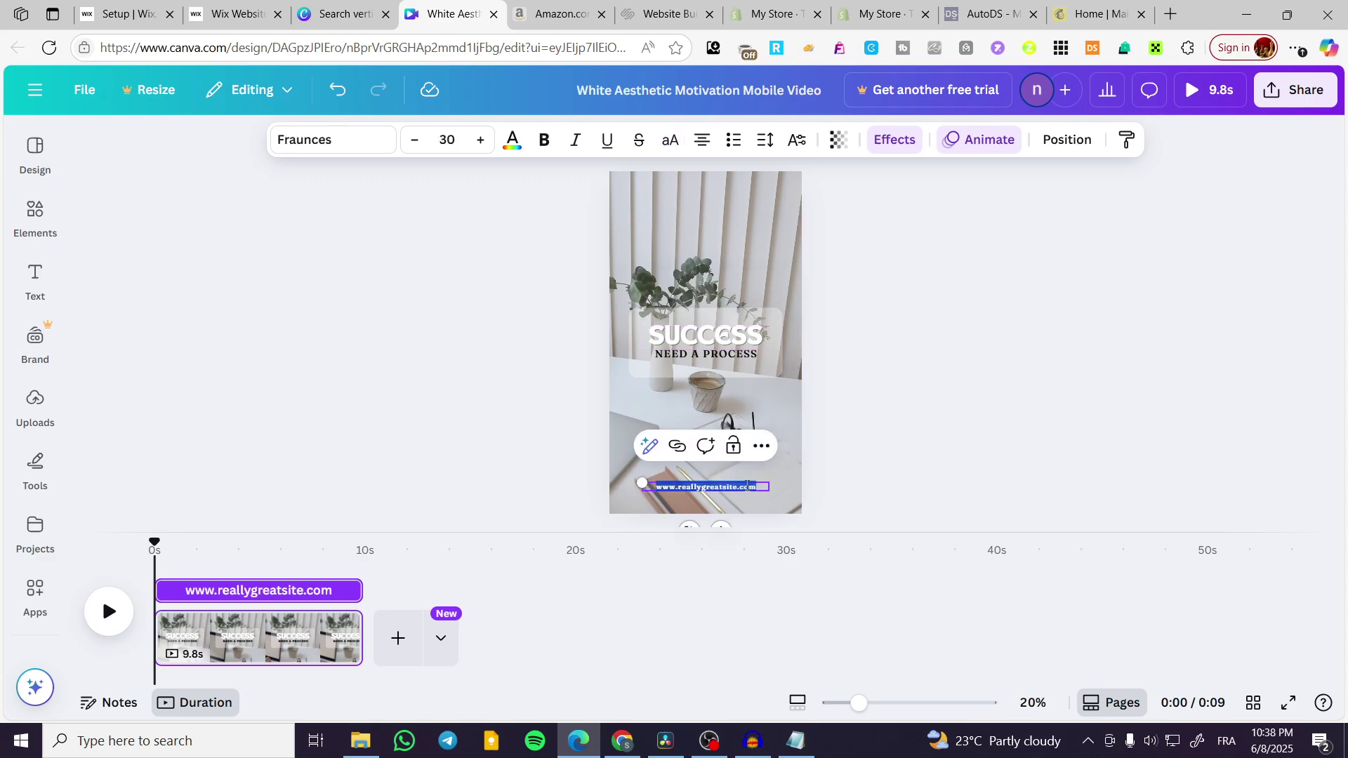
text(Jack Smith)
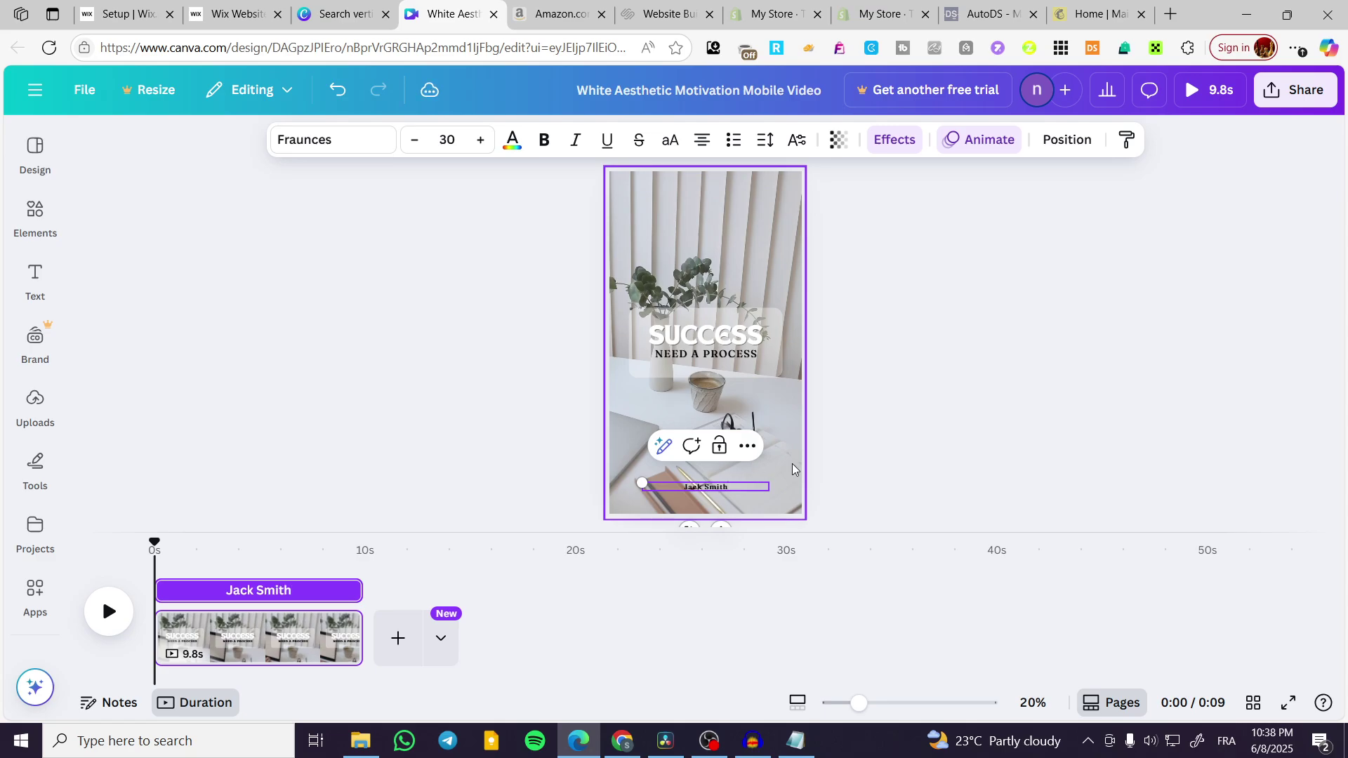
click(834, 411)
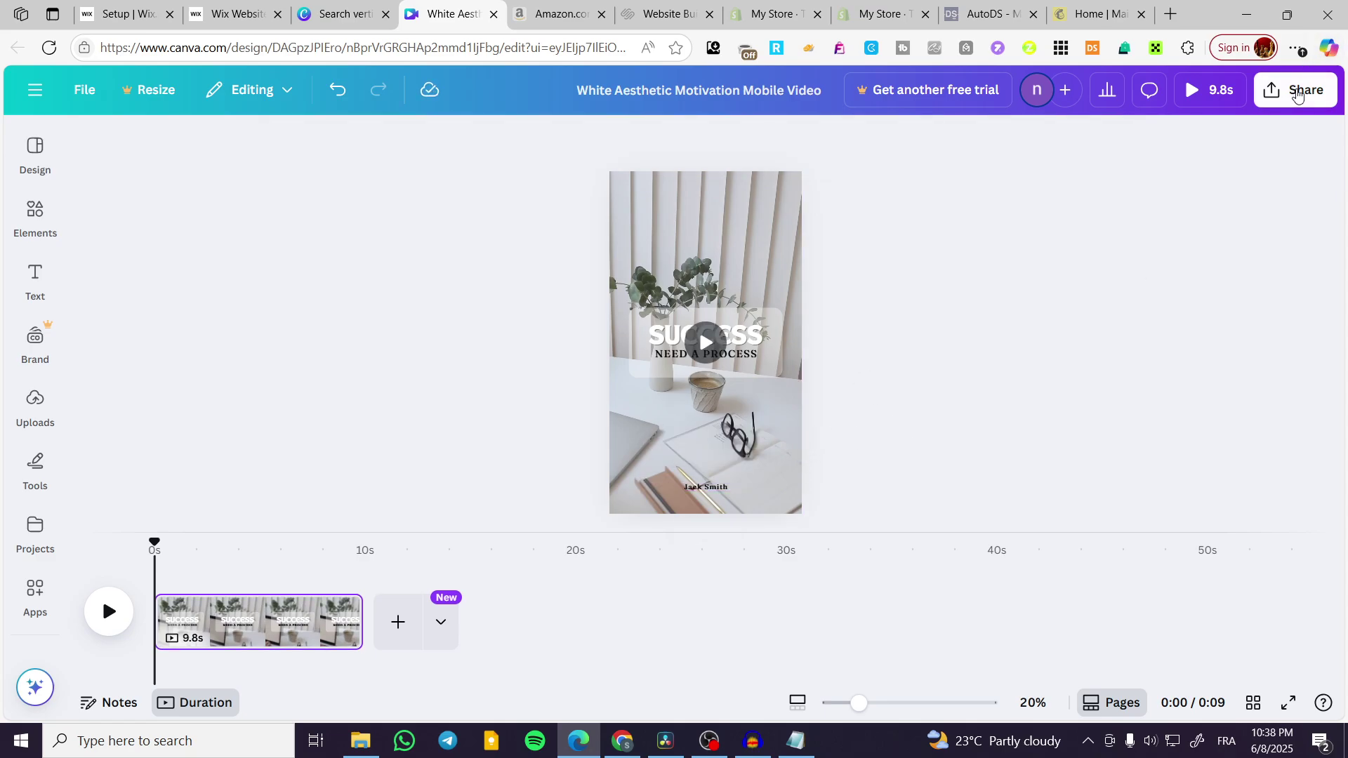
Download the Canva design as an MP4 video via Share > Download
click(1297, 90)
click(1031, 461)
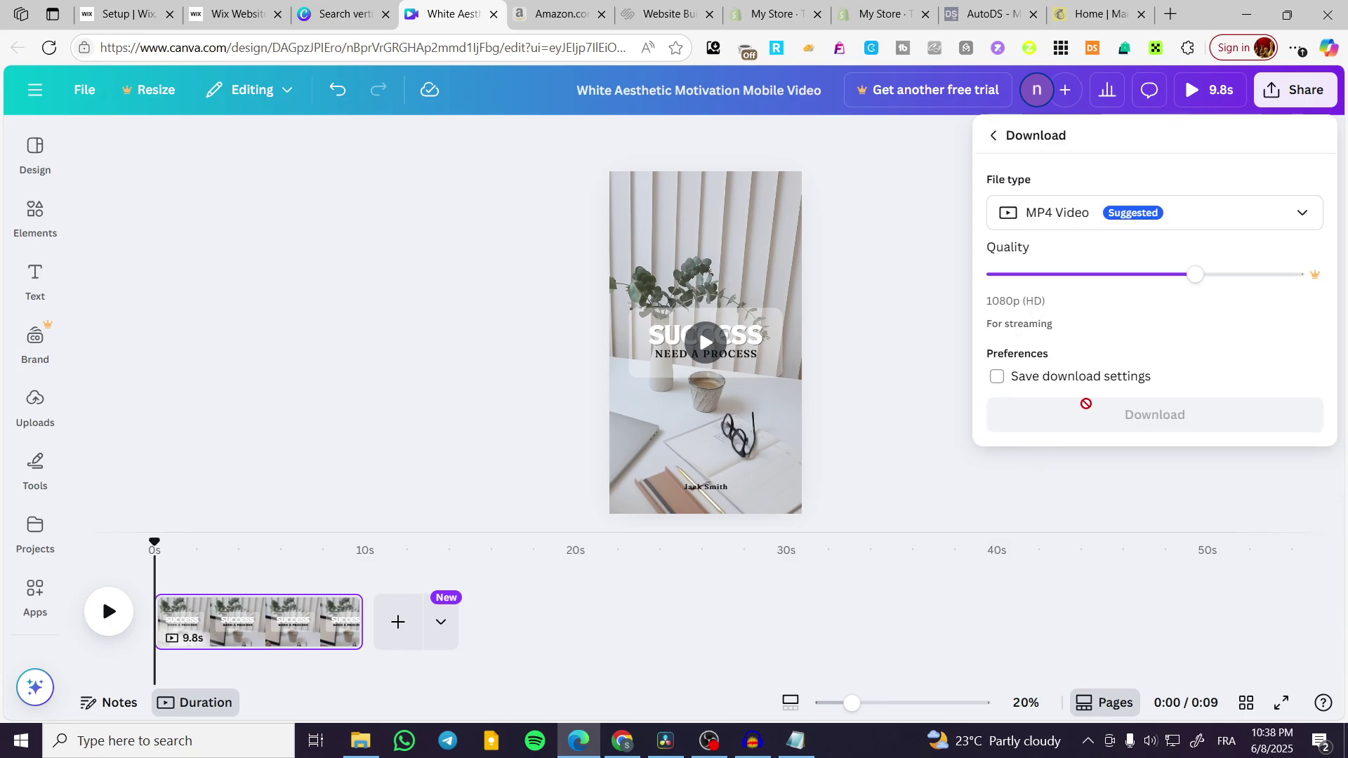
click(1123, 419)
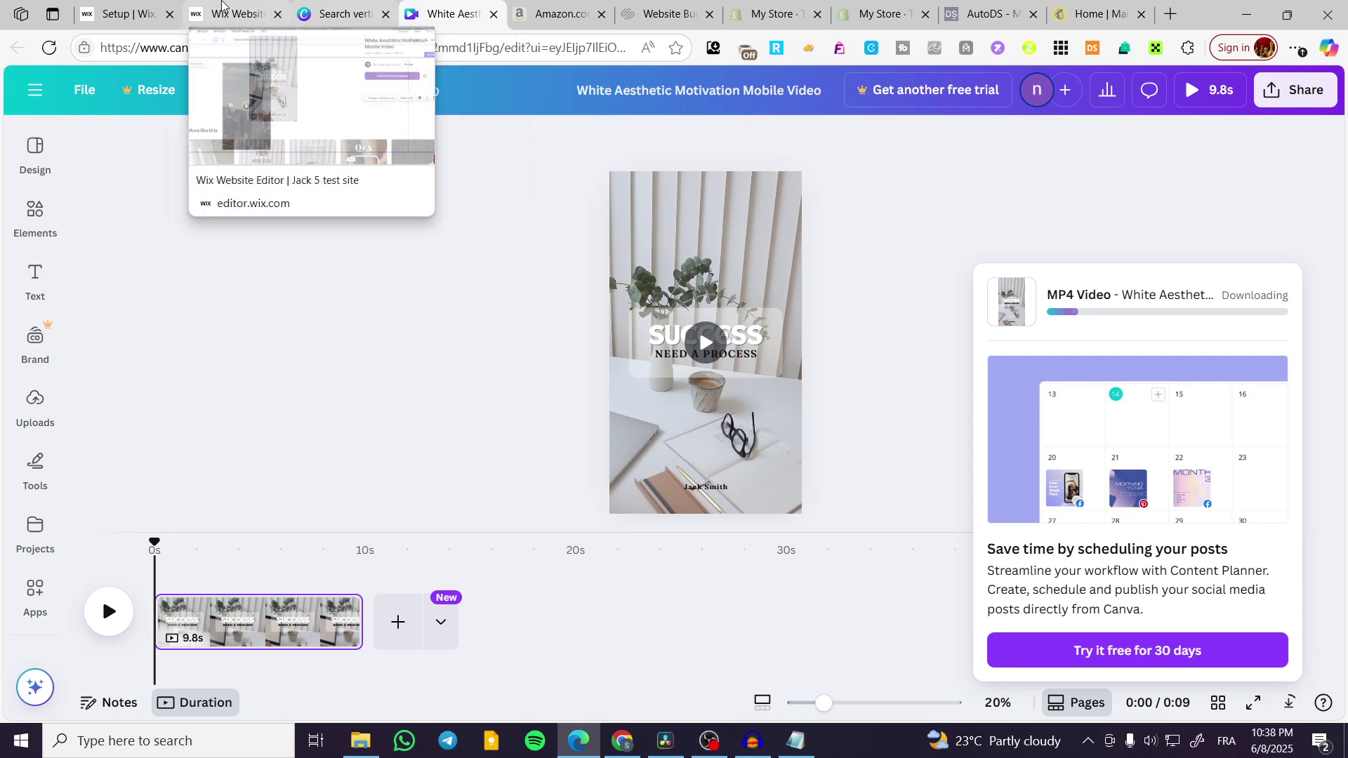
In the Wix editor, adjust the vertical video player and centre it in the new section
click(219, 6)
drag(386, 350, 391, 337)
mouse_move(363, 608)
mouse_down()
mouse_move(363, 640)
mouse_move(367, 604)
mouse_up()
drag(380, 555, 421, 565)
drag(394, 456, 702, 461)
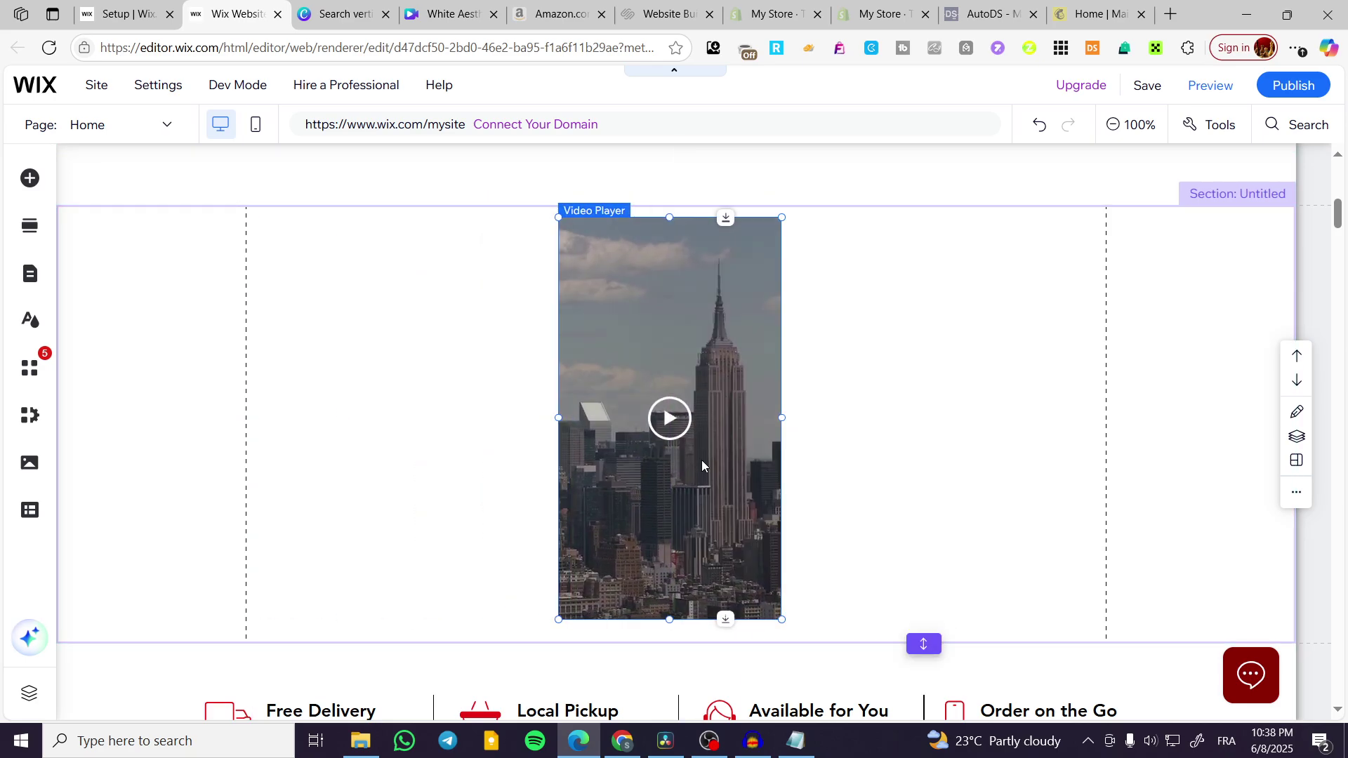
Drop the downloaded 4.16 MB MP4 from File Explorer onto the Wix page, which rejects it as unsupported
click(449, 14)
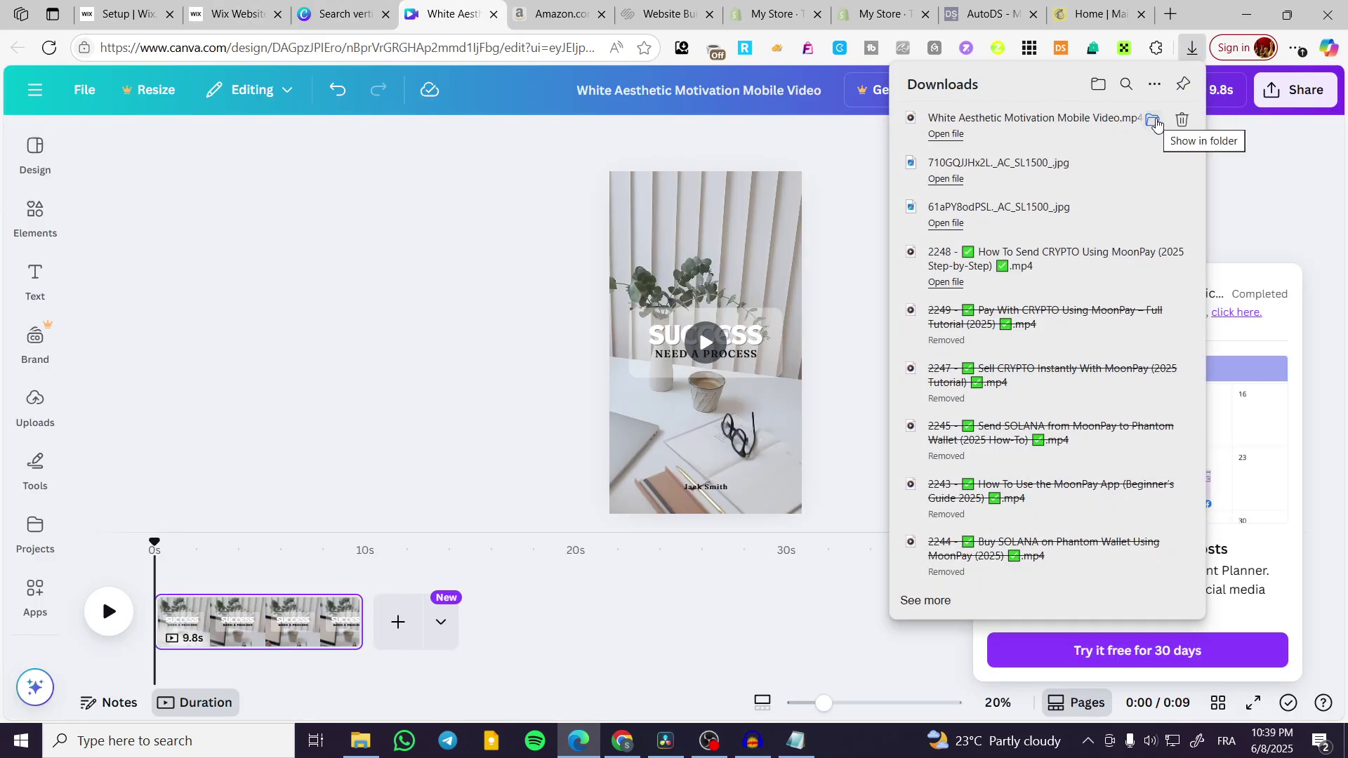
click(1154, 123)
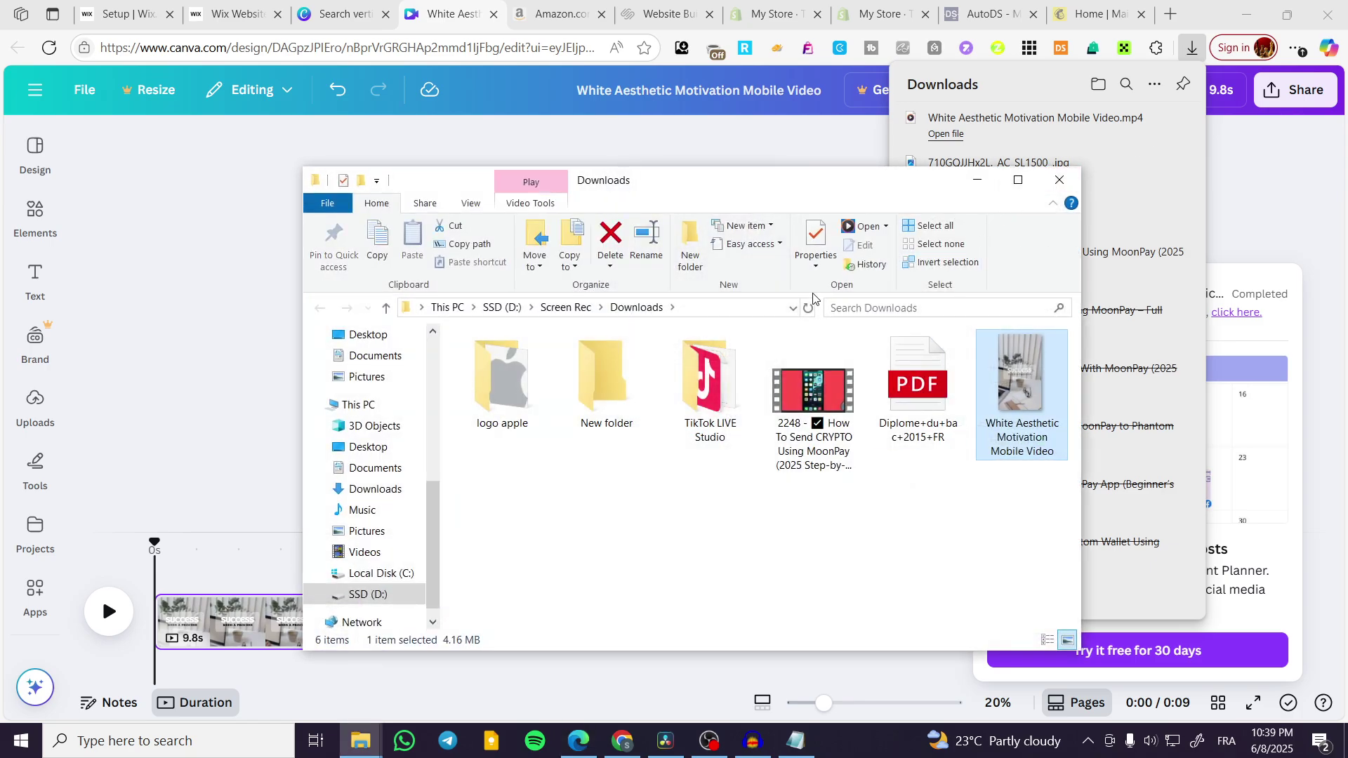
click(232, 14)
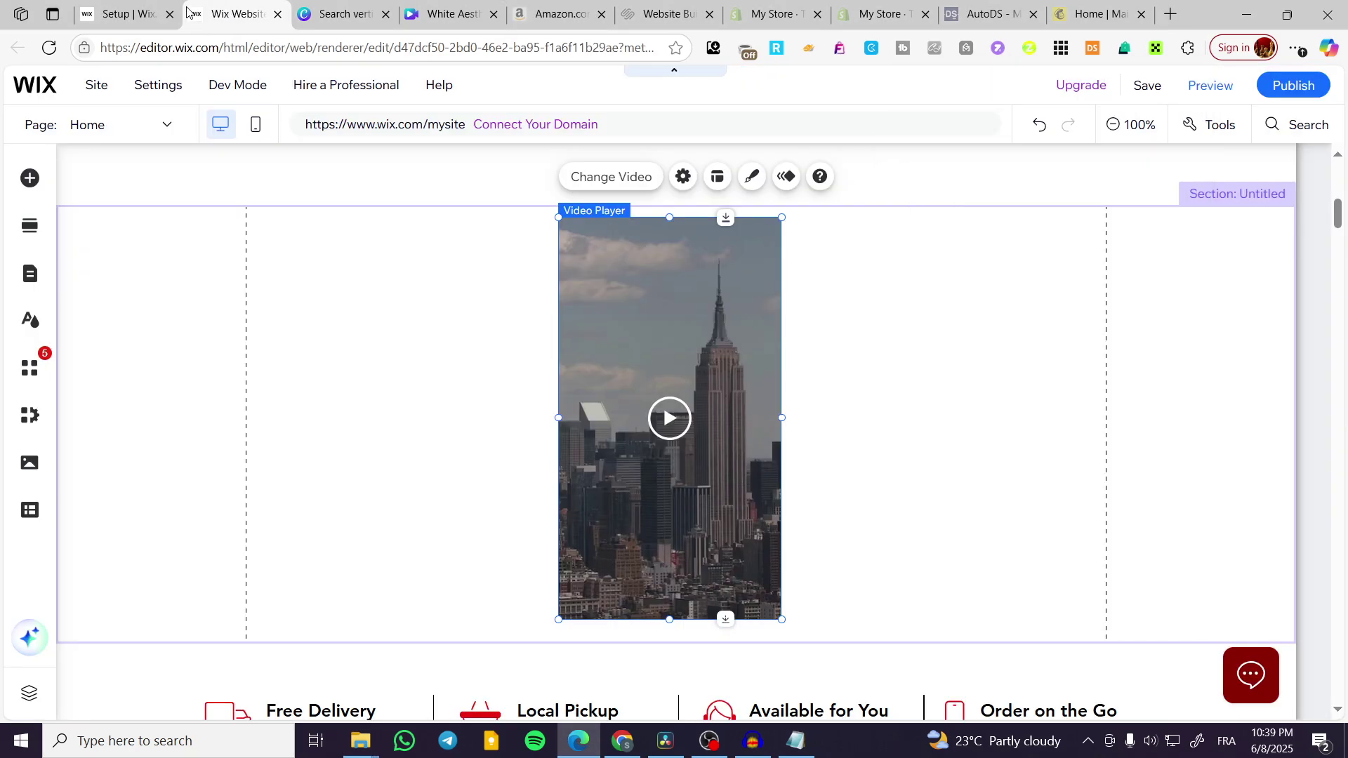
mouse_move(365, 739)
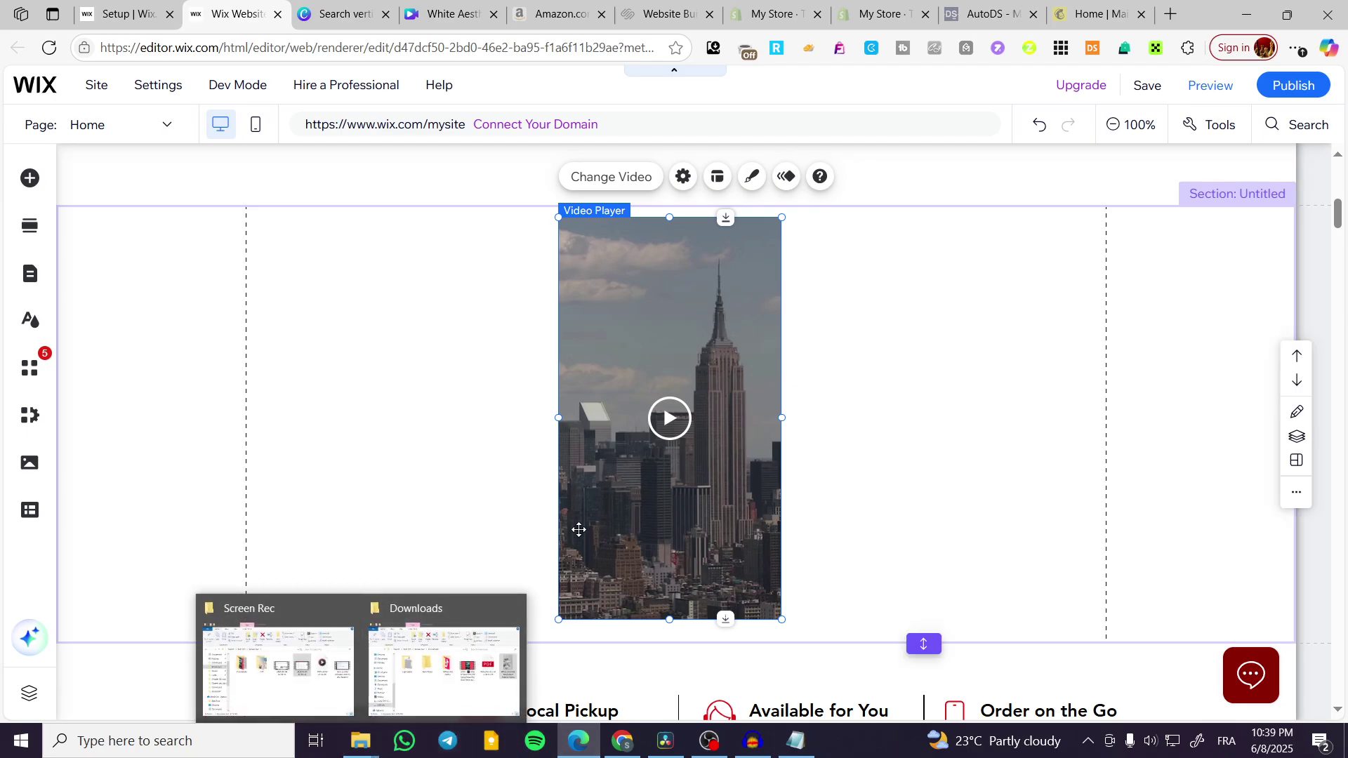
click(443, 660)
drag(1053, 425, 1181, 426)
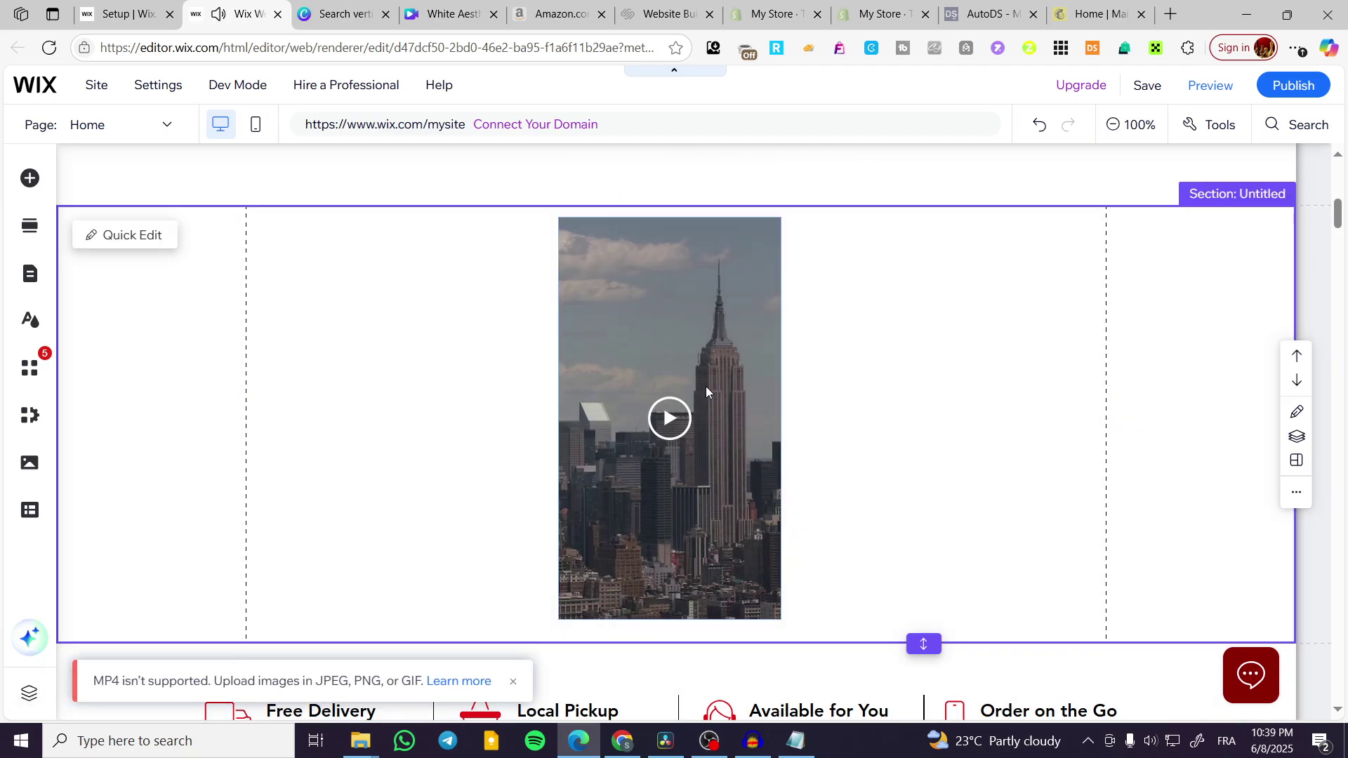
Open the video player's settings, choose upload from computer, and dismiss the MP4-not-supported error
click(709, 365)
click(683, 176)
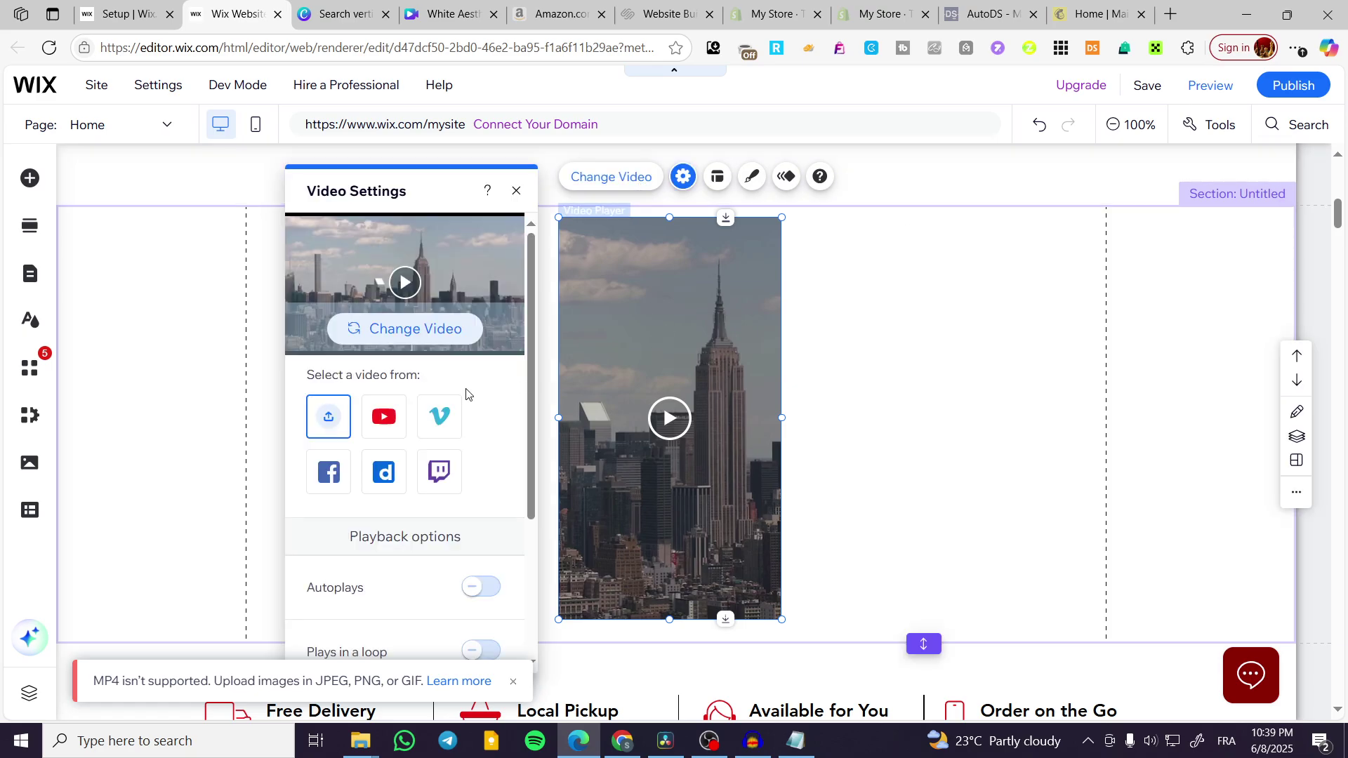
click(325, 418)
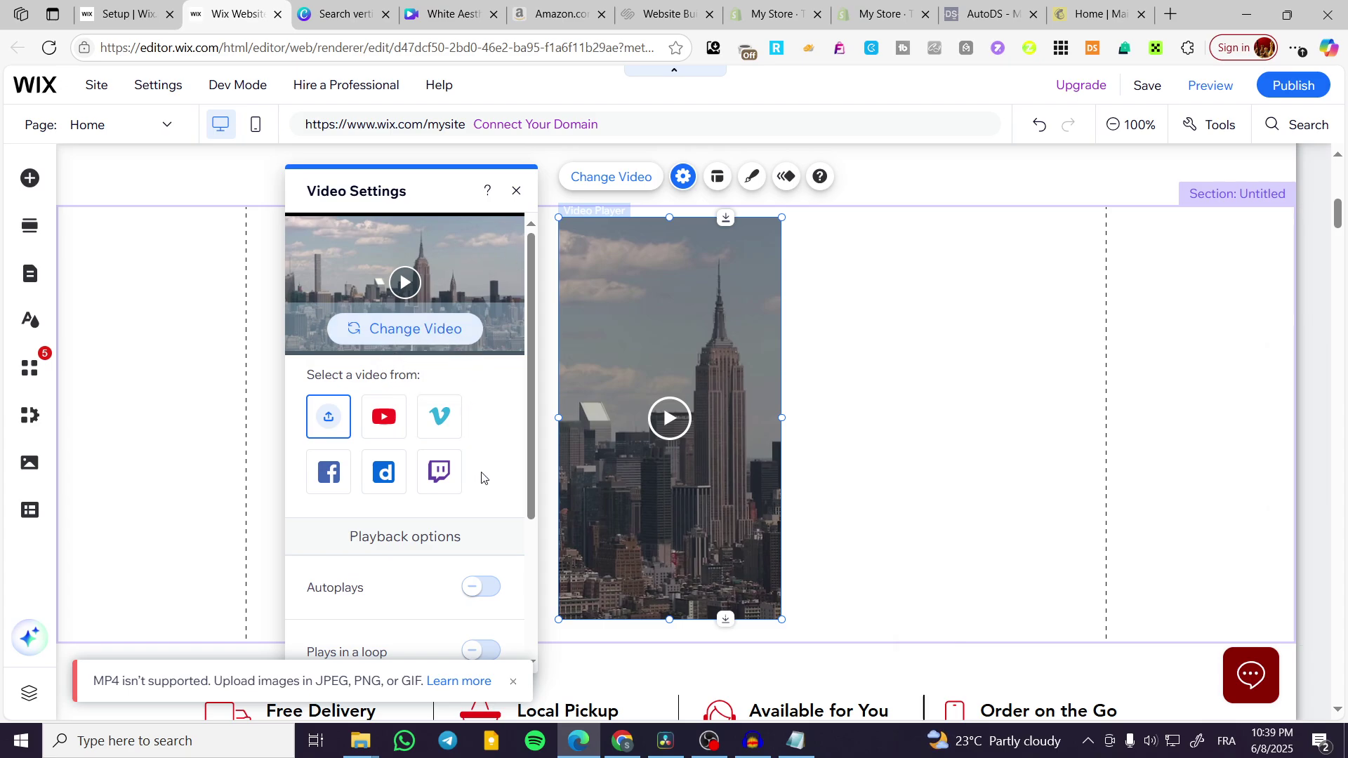
click(515, 683)
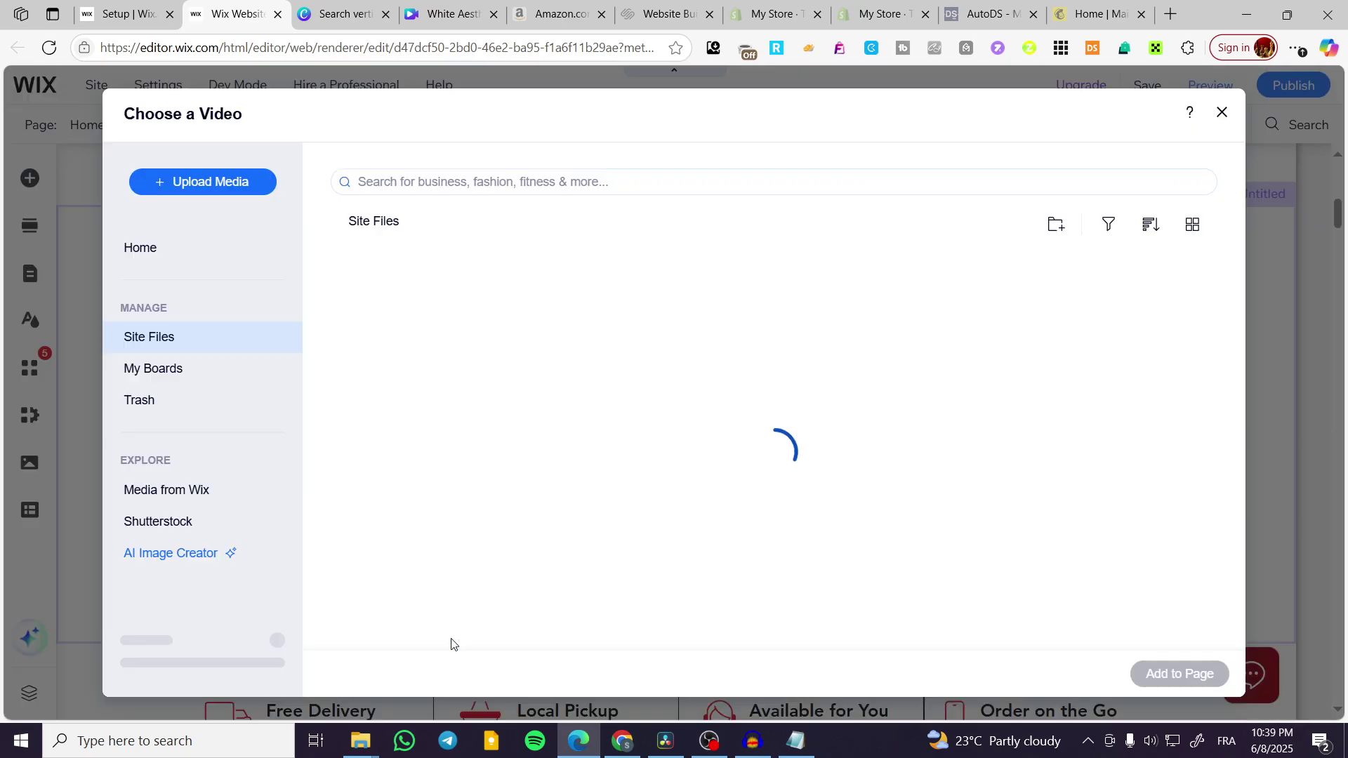
Upload the Canva MP4 from Edge's Downloads into Site Files and add it to the video player
click(1295, 48)
click(1116, 346)
drag(975, 130, 509, 442)
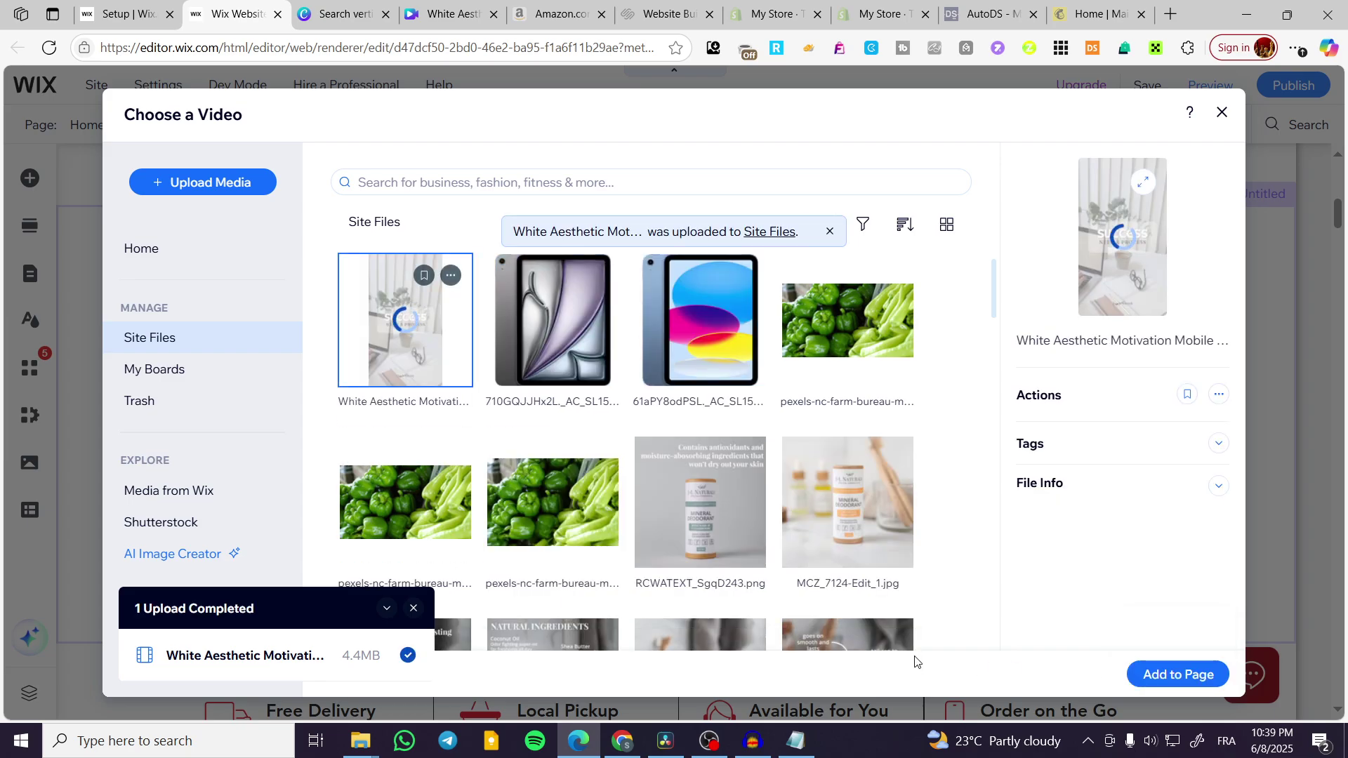
click(1180, 674)
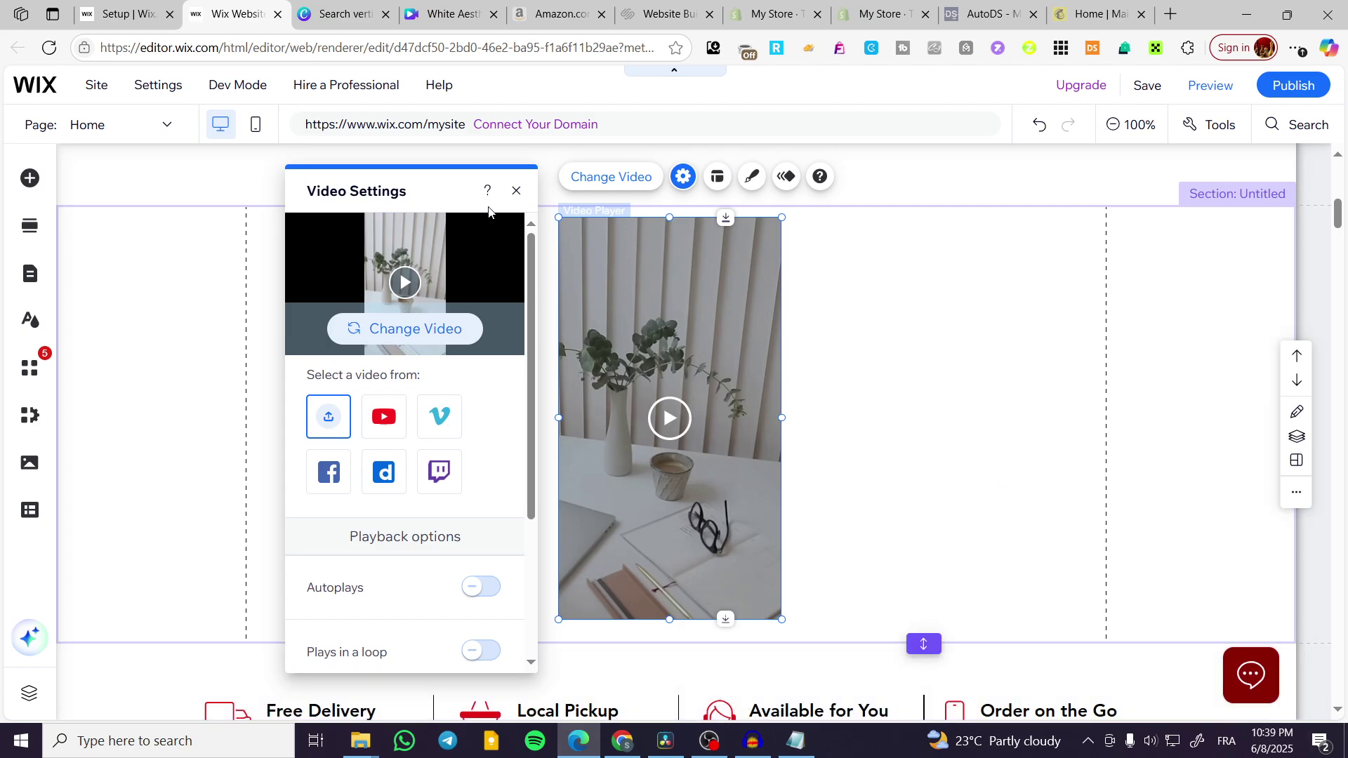
Turn on the Autoplays toggle in the video's Playback options so it plays muted, leaving looping off
click(515, 190)
click(683, 176)
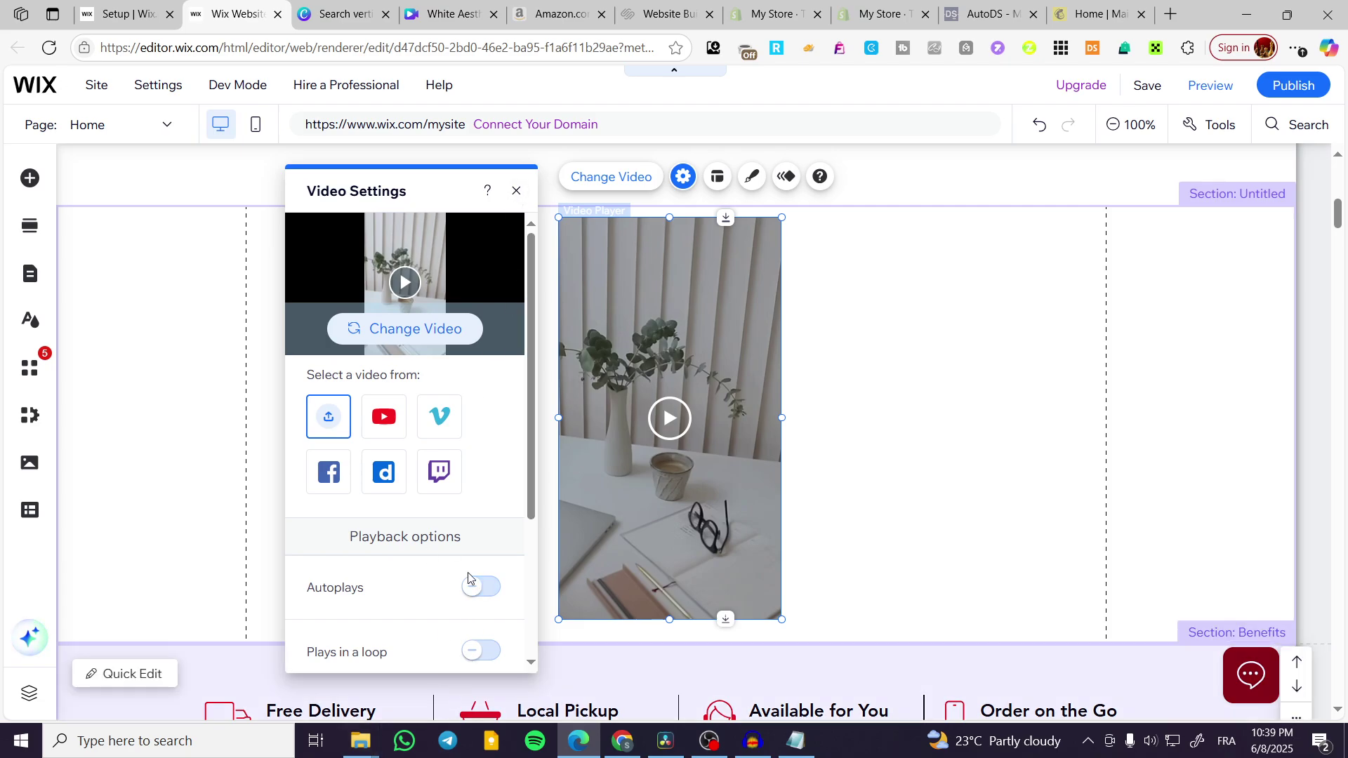
scroll(468, 577, down, 2)
click(482, 496)
scroll(483, 566, down, 3)
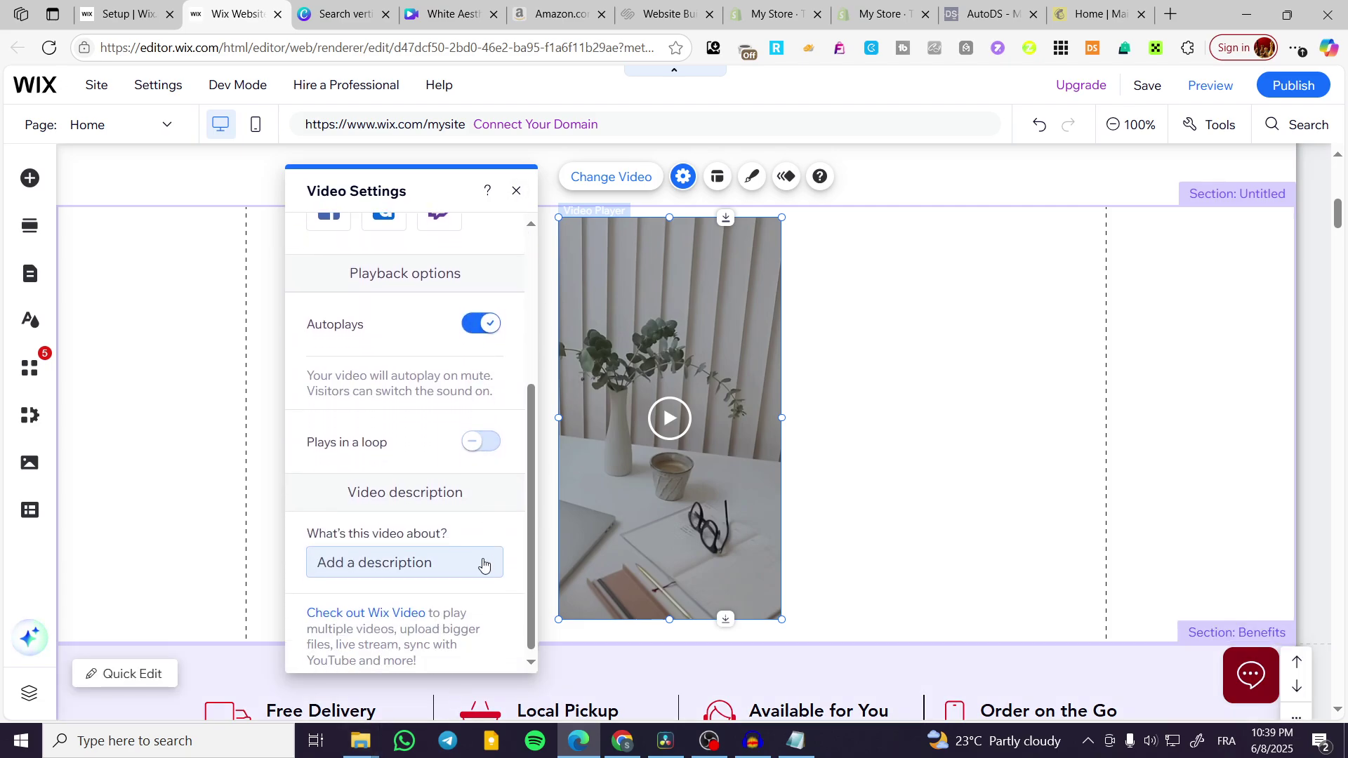
scroll(491, 436, down, 1)
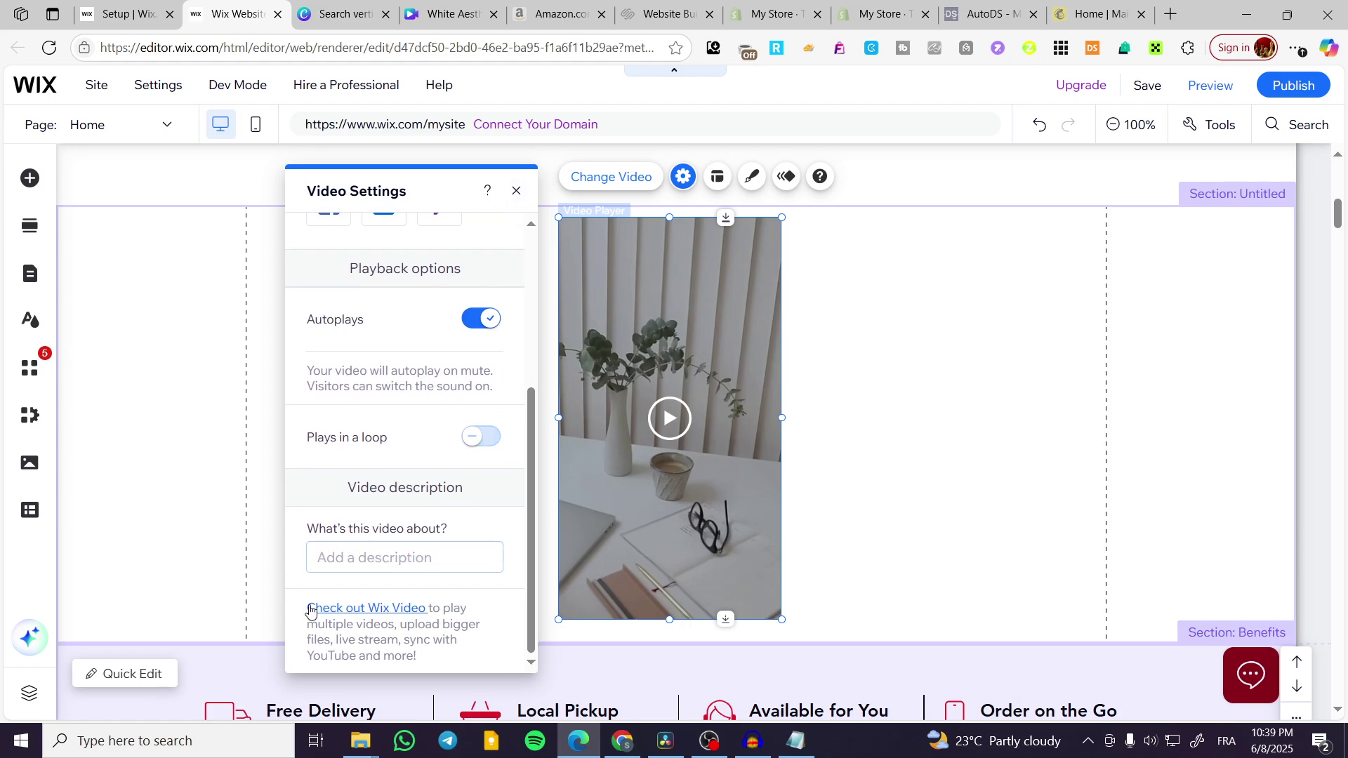
click(517, 191)
Nudge the video player's left edge slightly inward and its bottom edge slightly down
mouse_move(561, 419)
mouse_down()
mouse_move(509, 415)
mouse_move(583, 407)
mouse_move(567, 413)
mouse_up()
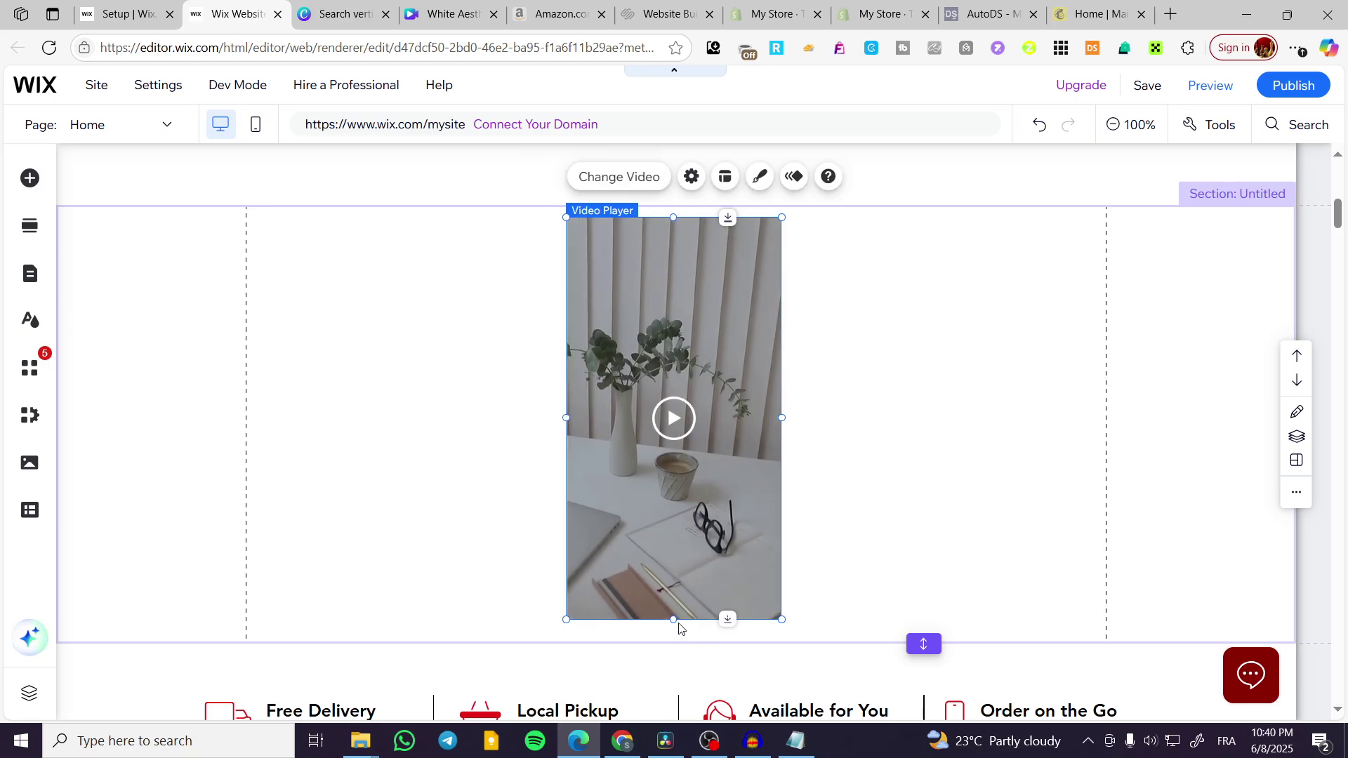
mouse_move(673, 620)
mouse_down()
mouse_move(674, 640)
mouse_move(672, 627)
mouse_up()
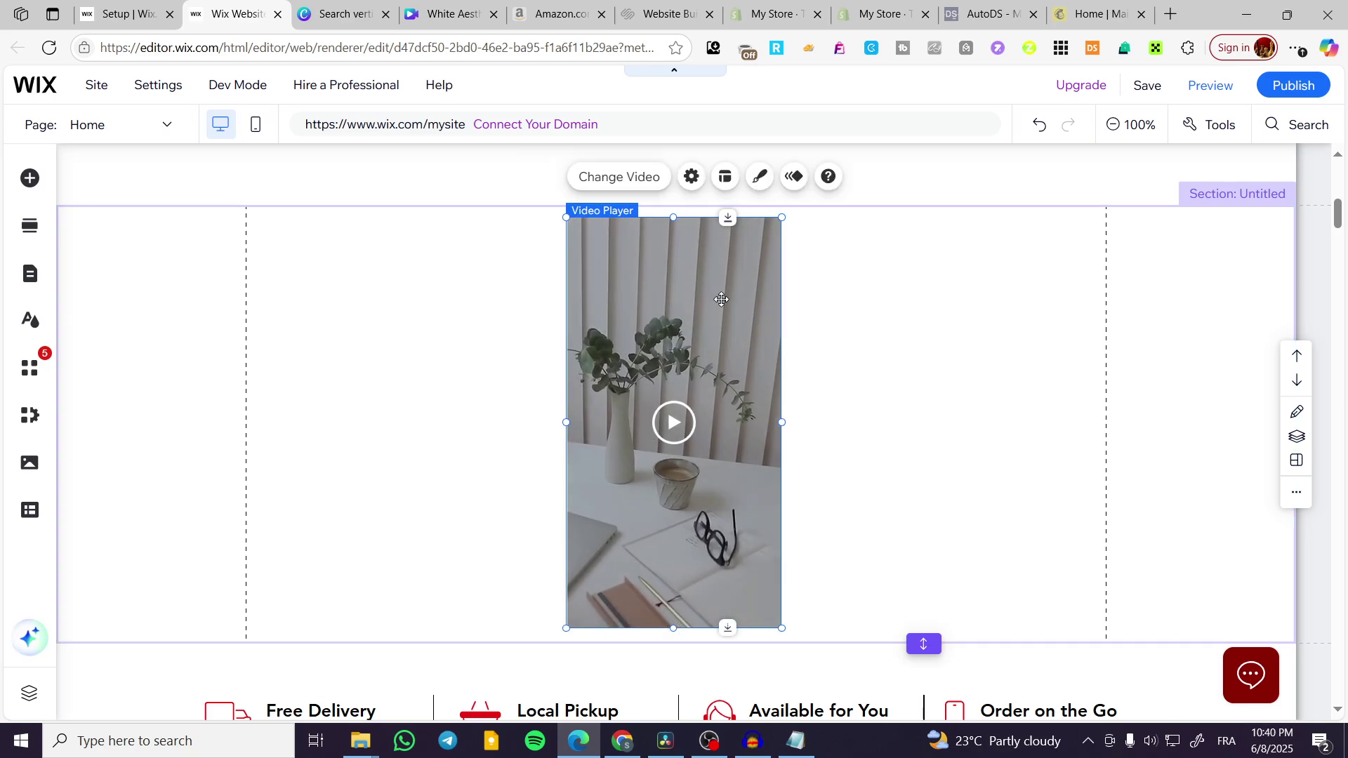